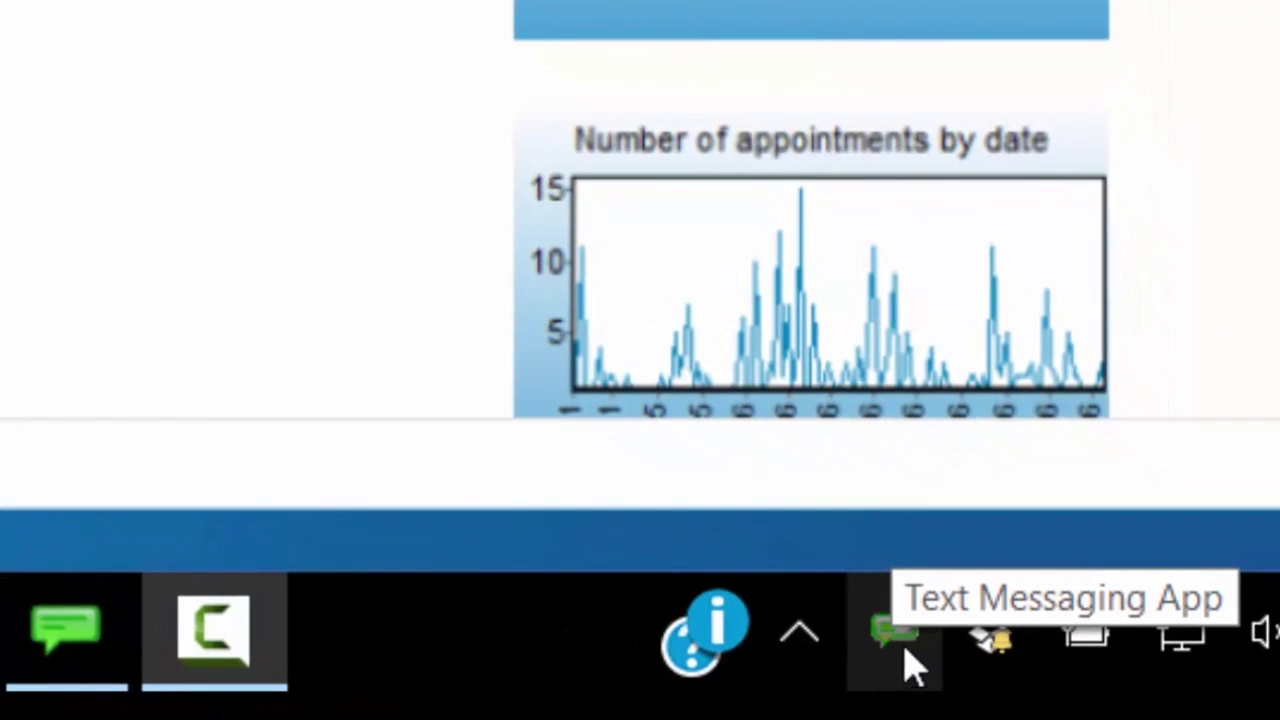
- Open the Patient Messenger window from the system tray's Text Messaging App icon
click(890, 655)
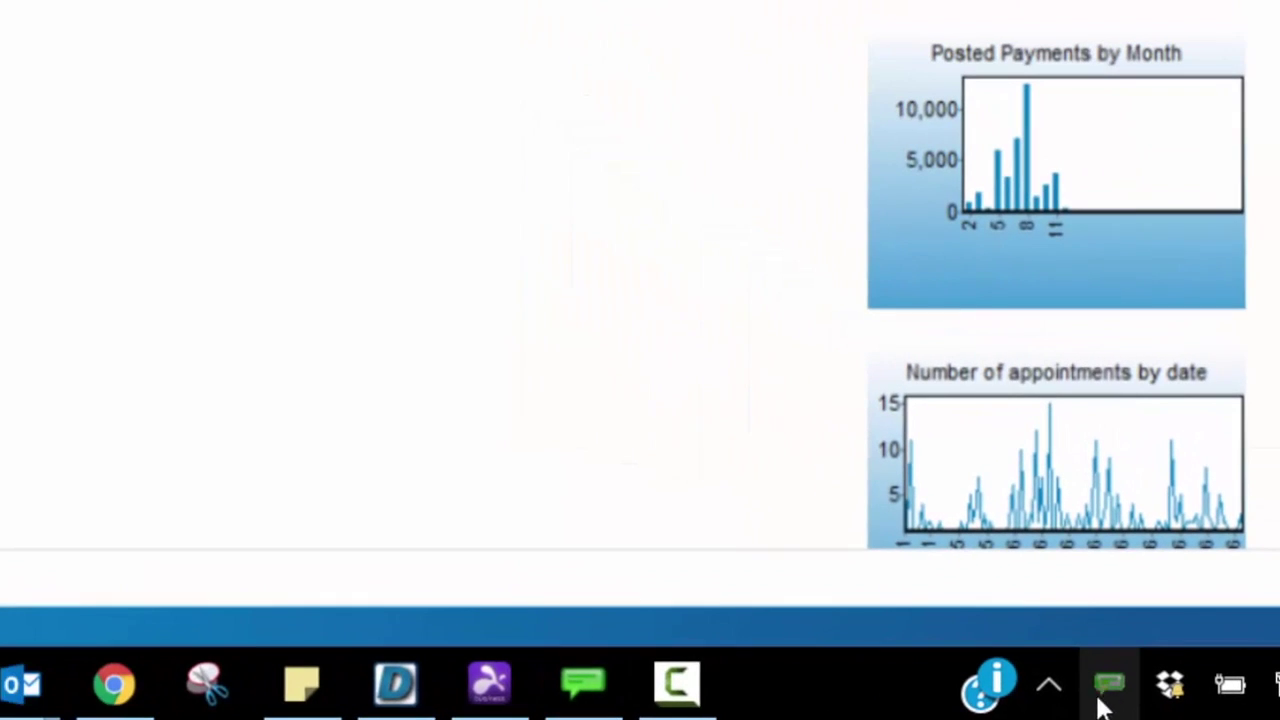
click(580, 692)
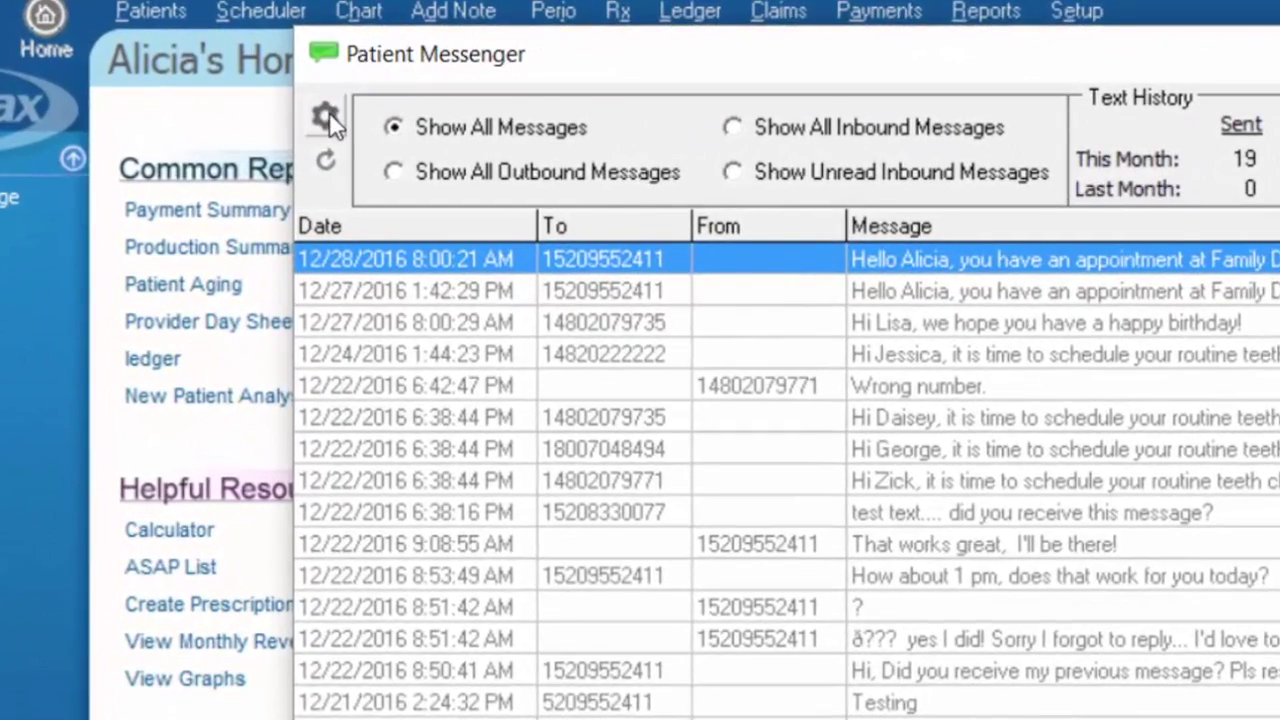
- Open the messenger Settings tab and start editing the SMS ID, gateway and sending-hours settings
click(325, 115)
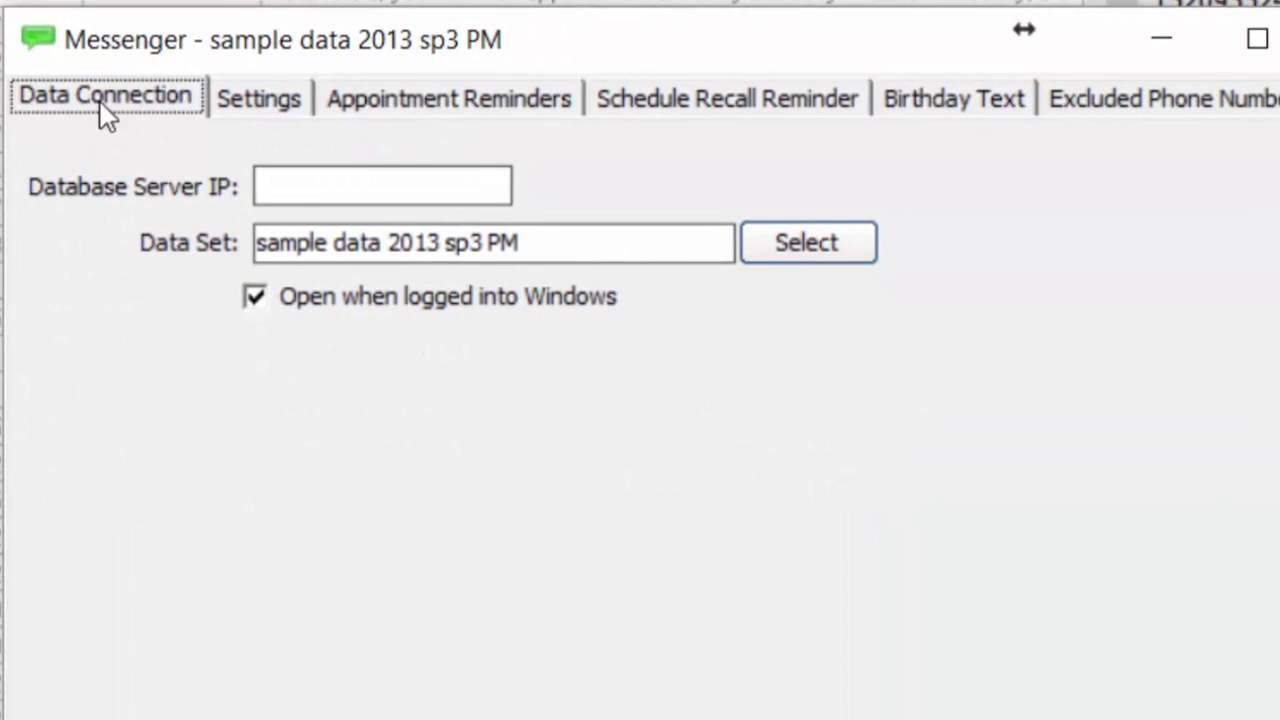
click(256, 108)
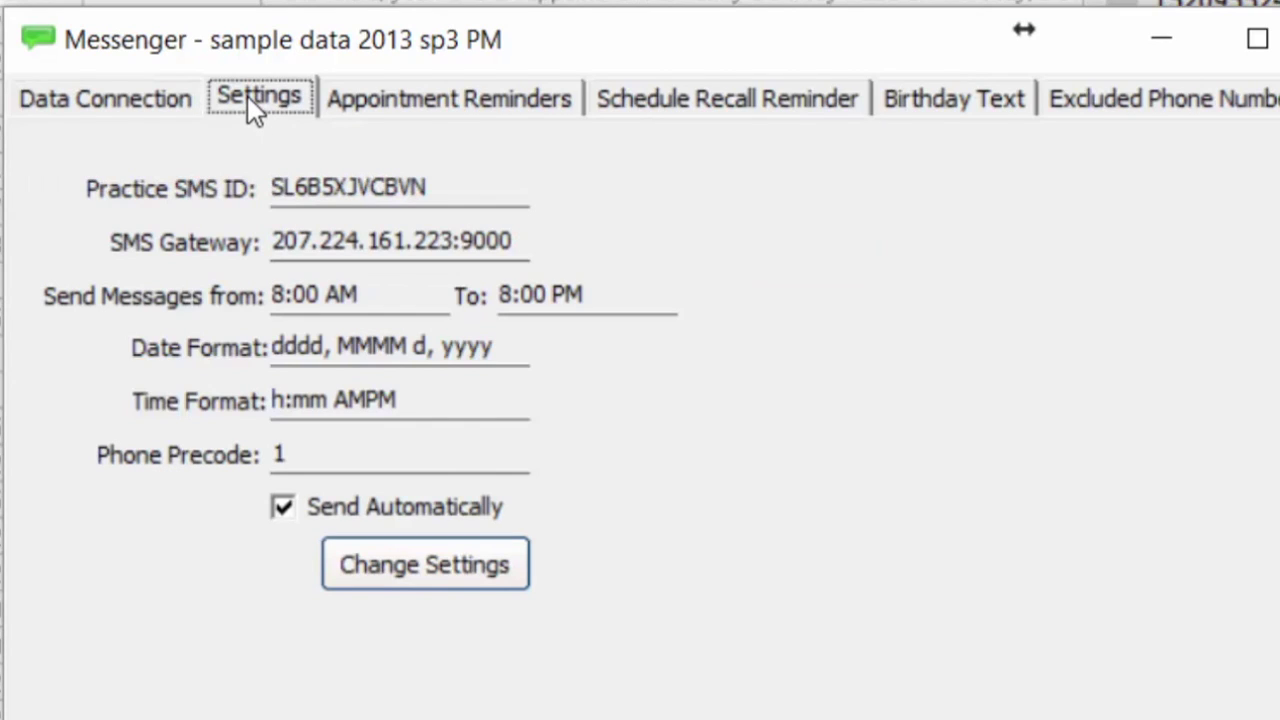
click(388, 568)
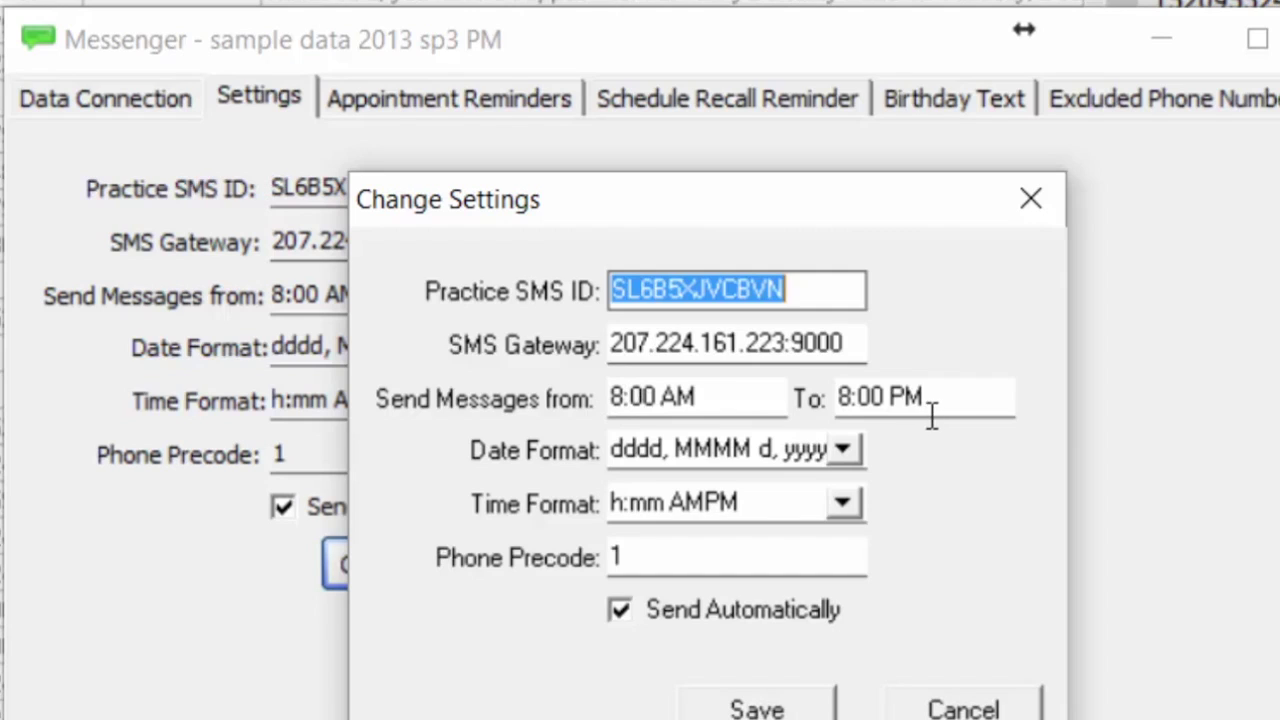
click(845, 452)
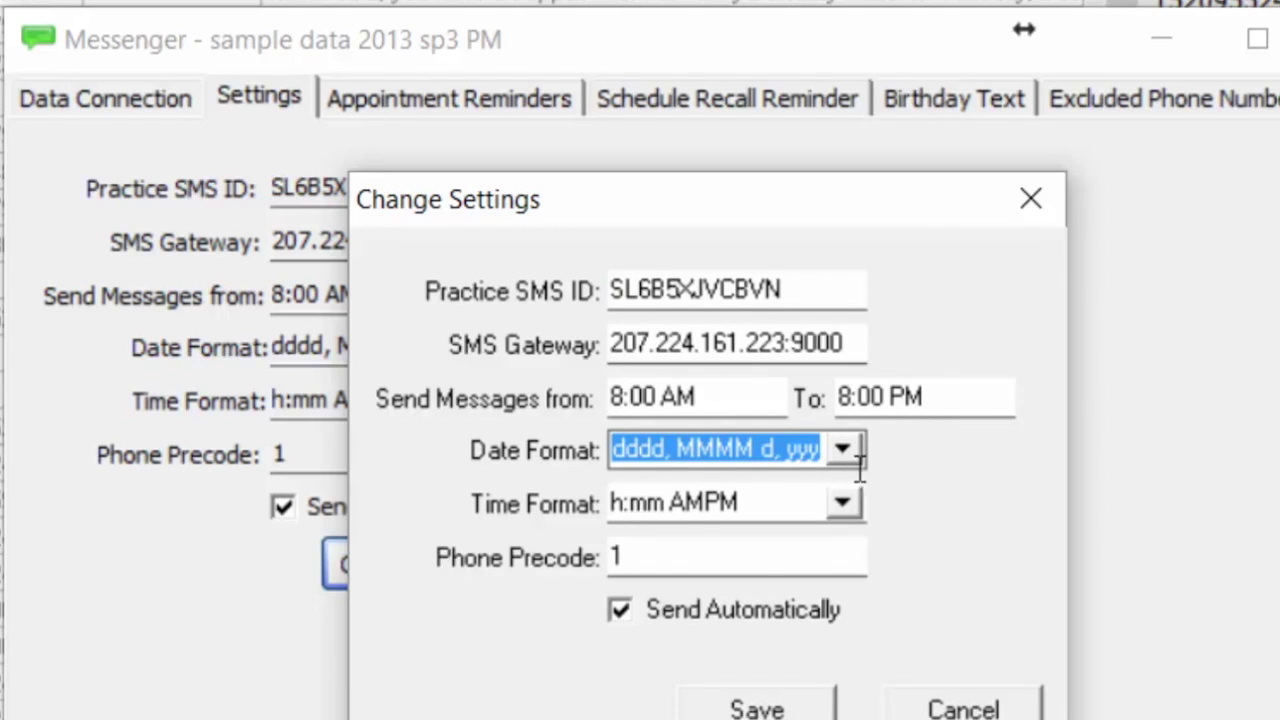
click(843, 503)
click(842, 505)
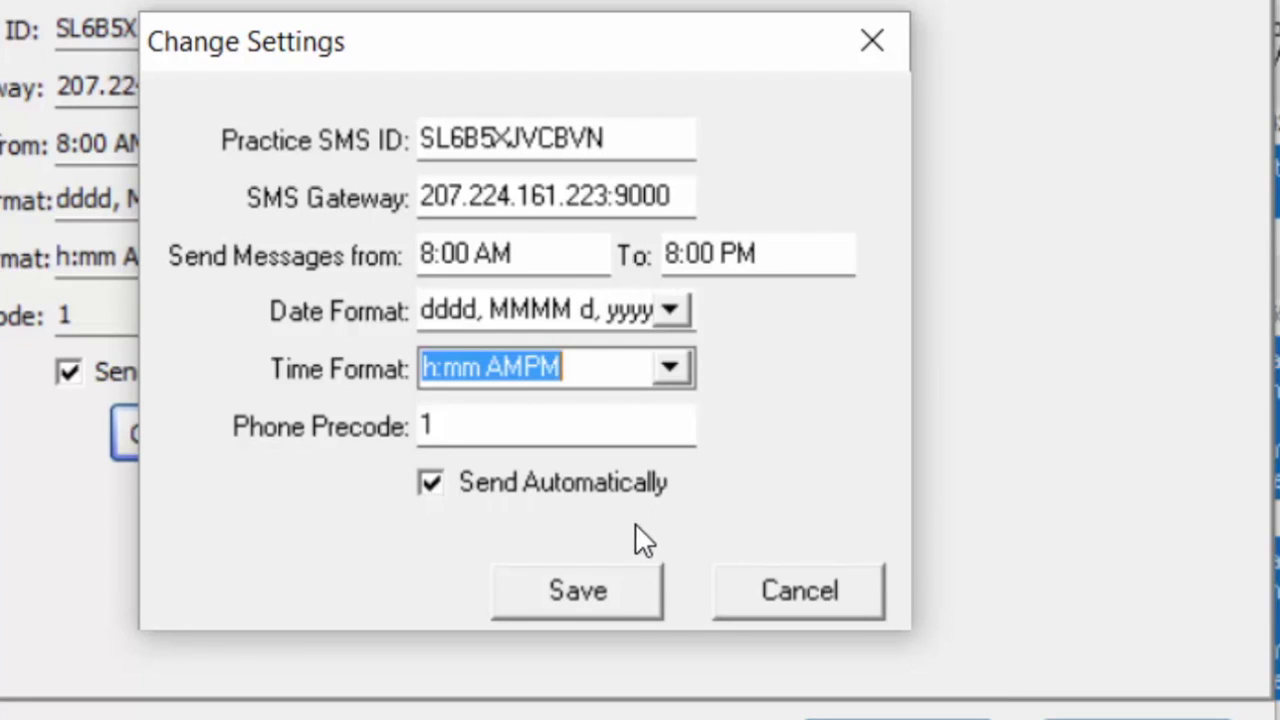
click(576, 593)
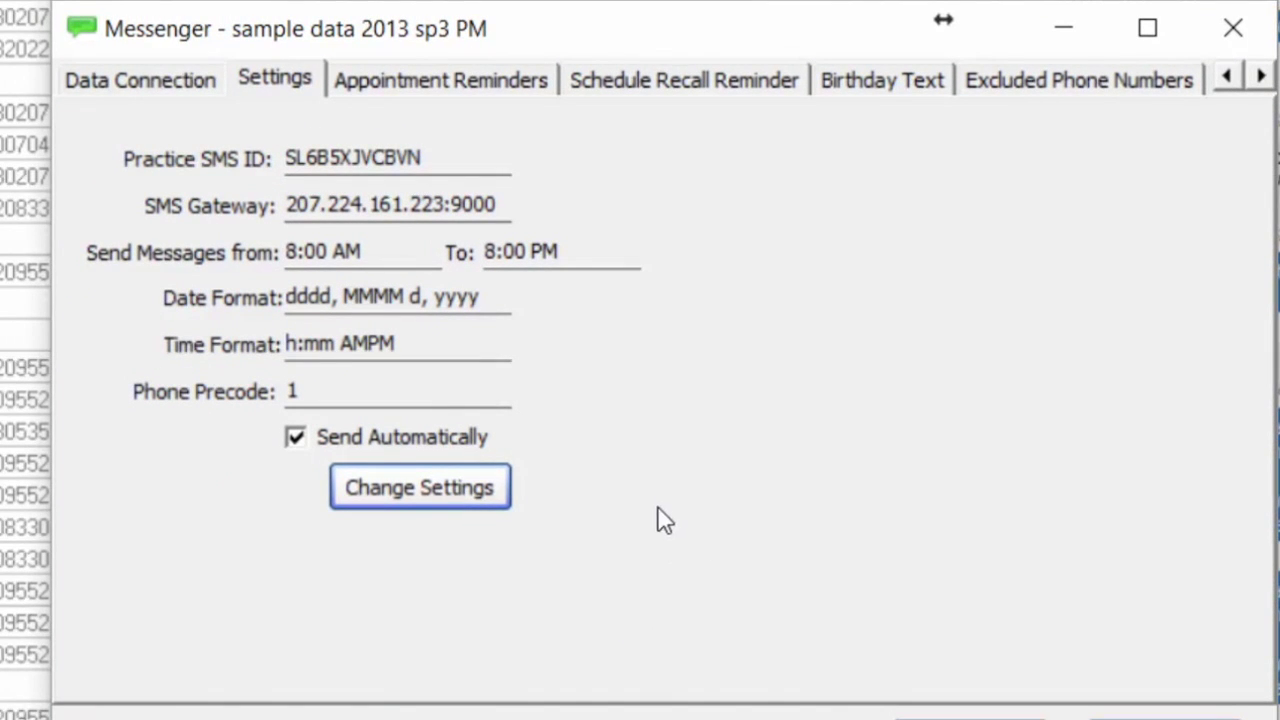
click(408, 80)
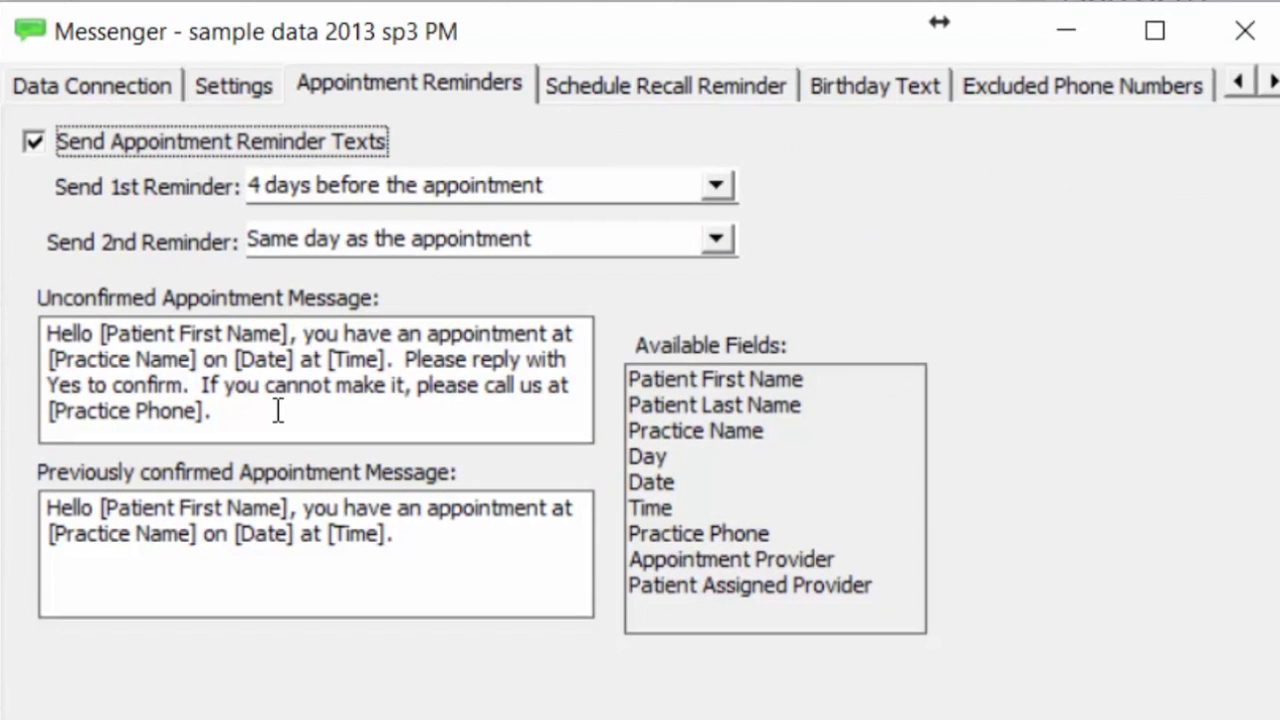
- Delete the trailing spaces at the end of the Unconfirmed Appointment Message
click(278, 410)
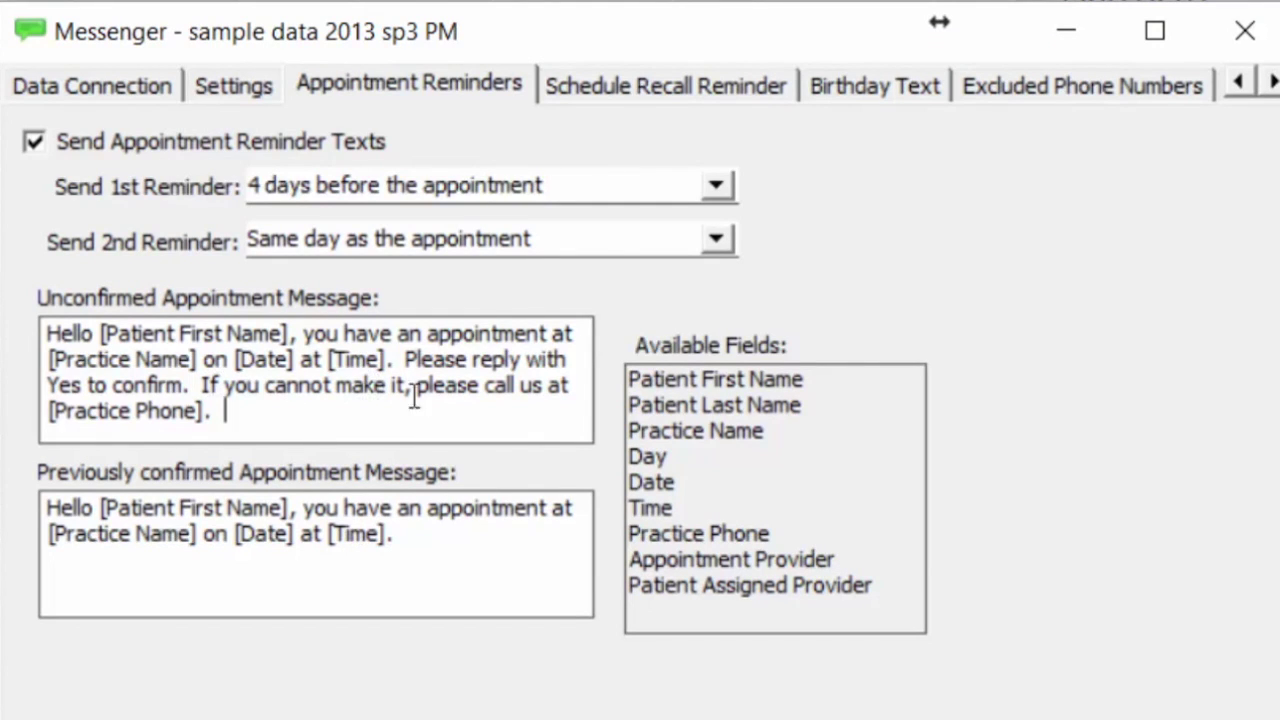
key(BackSpace)
key(BackSpace)
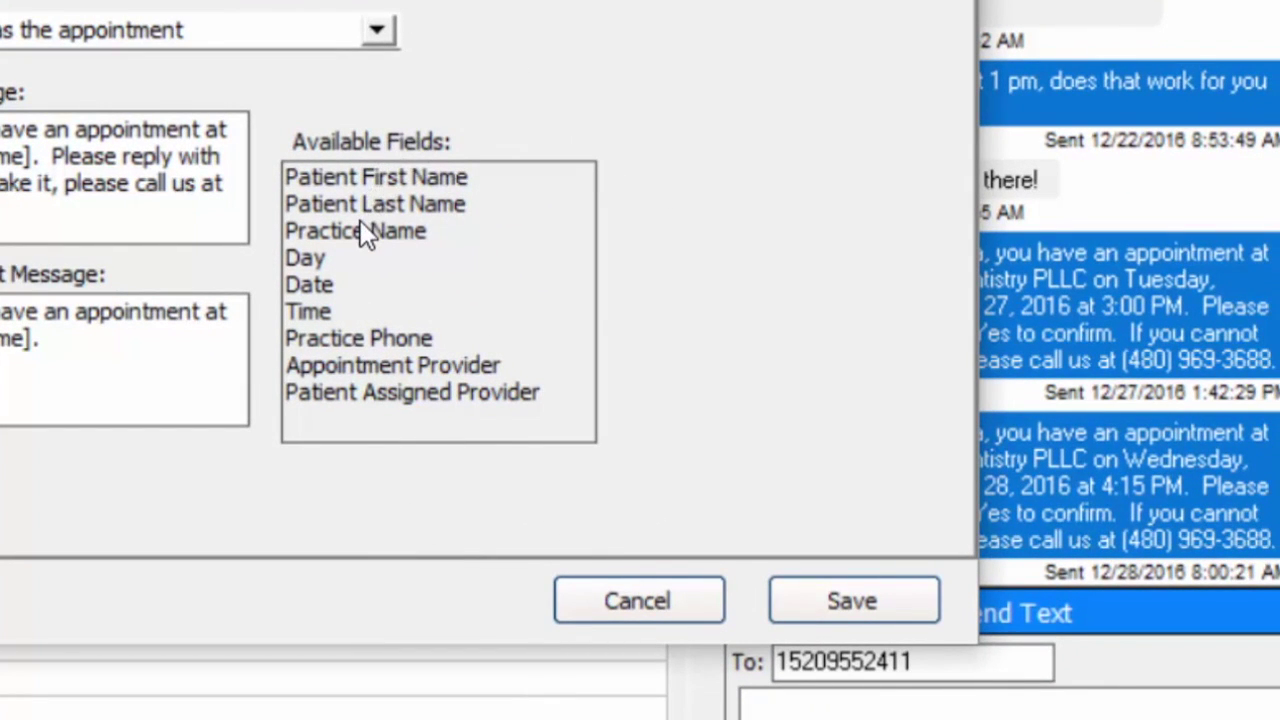
- Insert the [Day] field right after 'on' in the Unconfirmed message, removing a misplaced copy
double_click(300, 258)
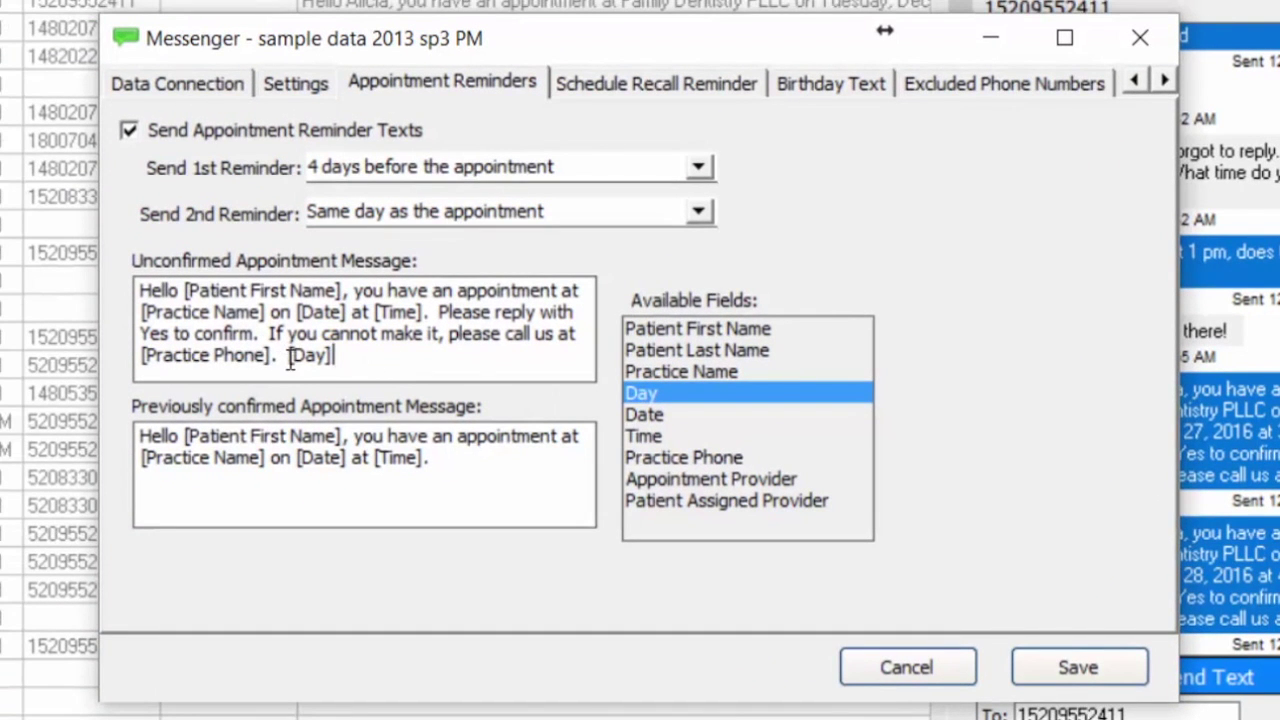
drag(290, 356, 373, 369)
key(Delete)
drag(150, 334, 240, 334)
click(291, 312)
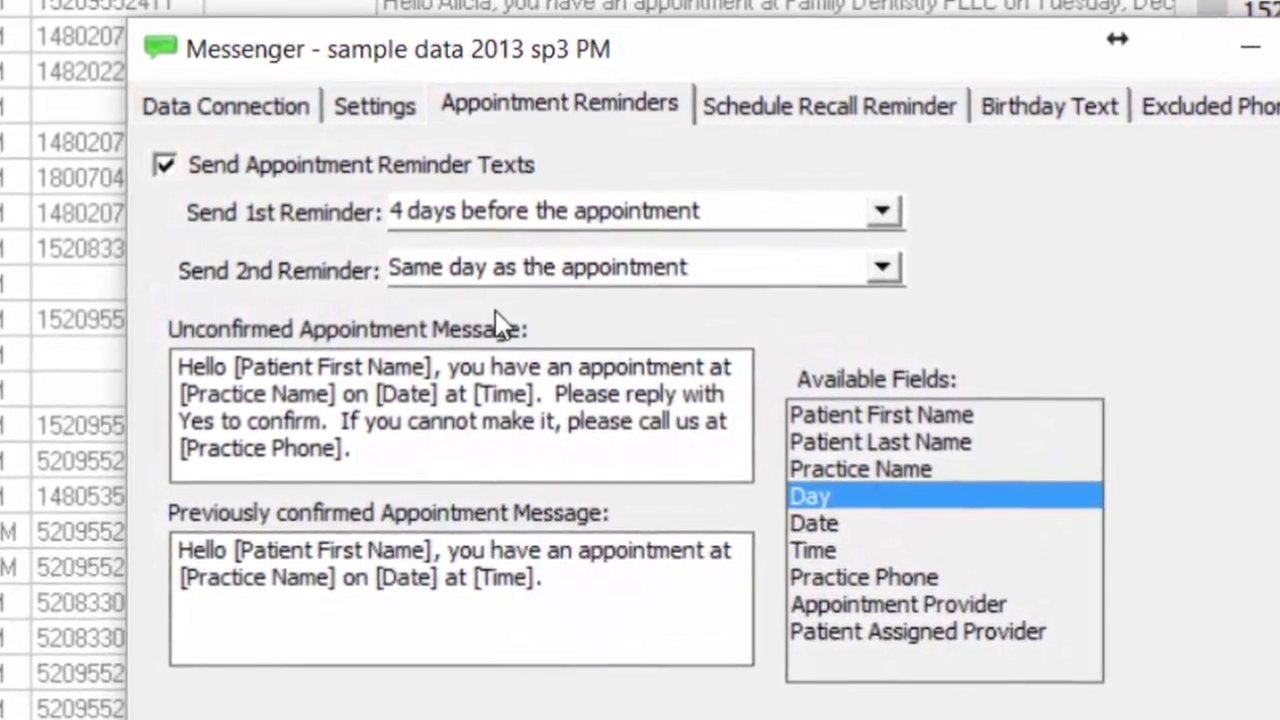
double_click(880, 496)
- Add a comma after [Day], fix the spacing before [Date], and clear stray end characters
click(334, 394)
text(,)
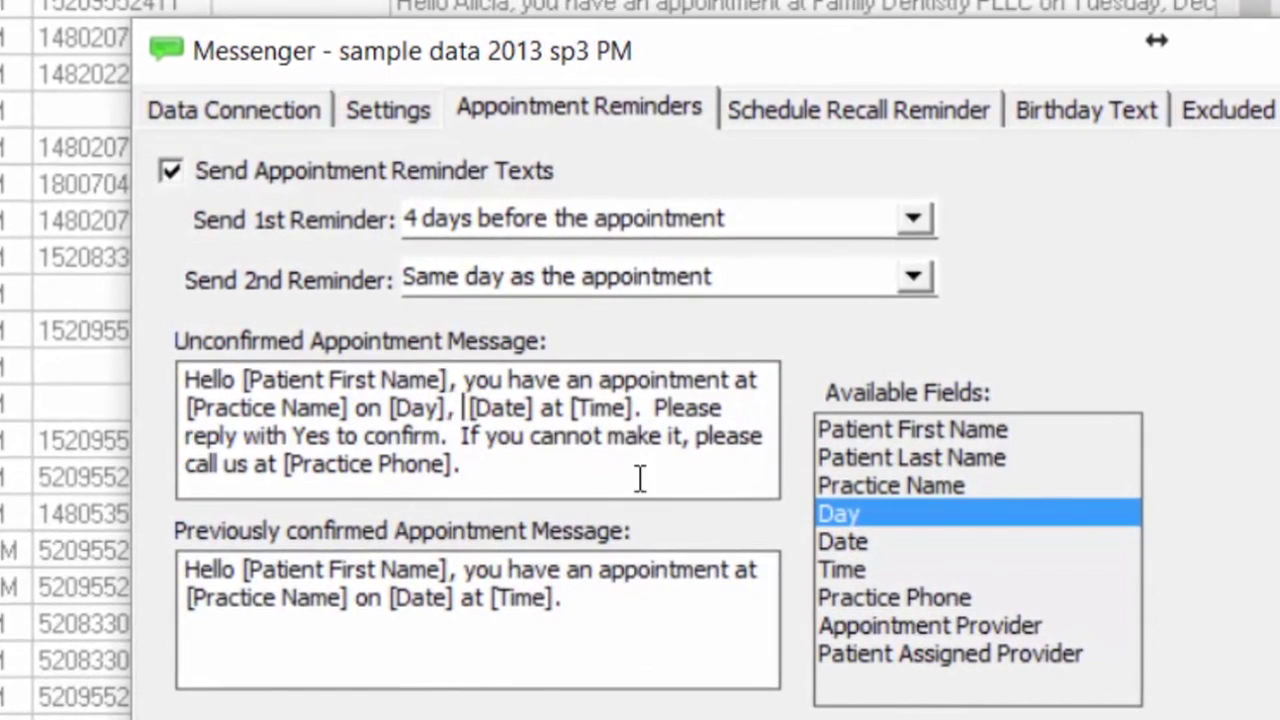
key(BackSpace)
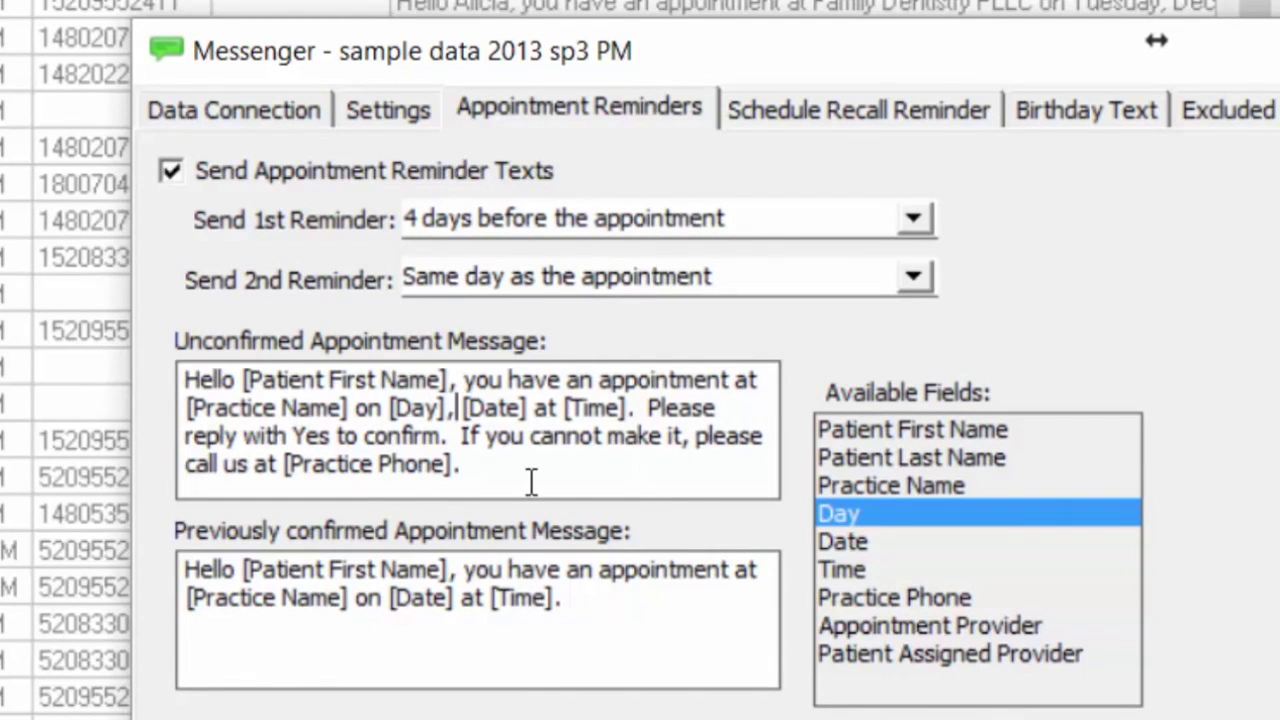
click(588, 480)
text(dldhdhi)
key(BackSpace)
key(BackSpace)
key(BackSpace)
key(BackSpace)
key(BackSpace)
key(BackSpace)
click(695, 598)
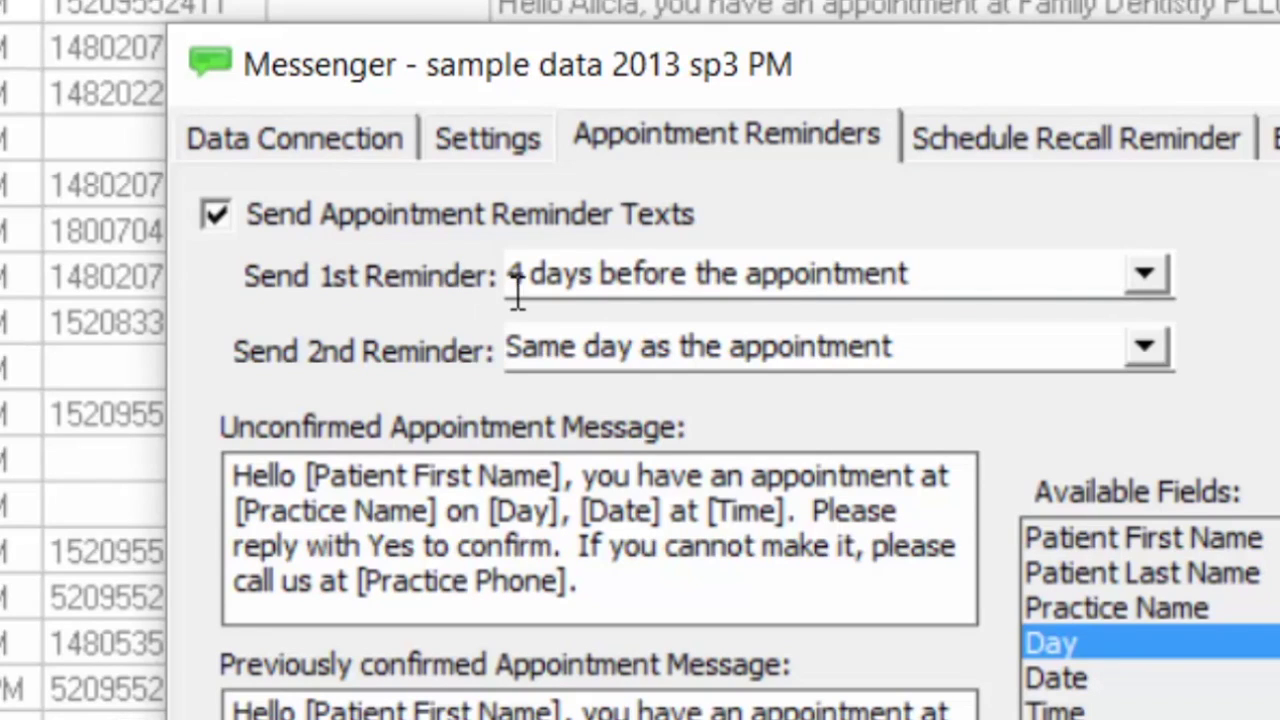
- Change the first reminder to go out 7 days before the appointment
click(1155, 276)
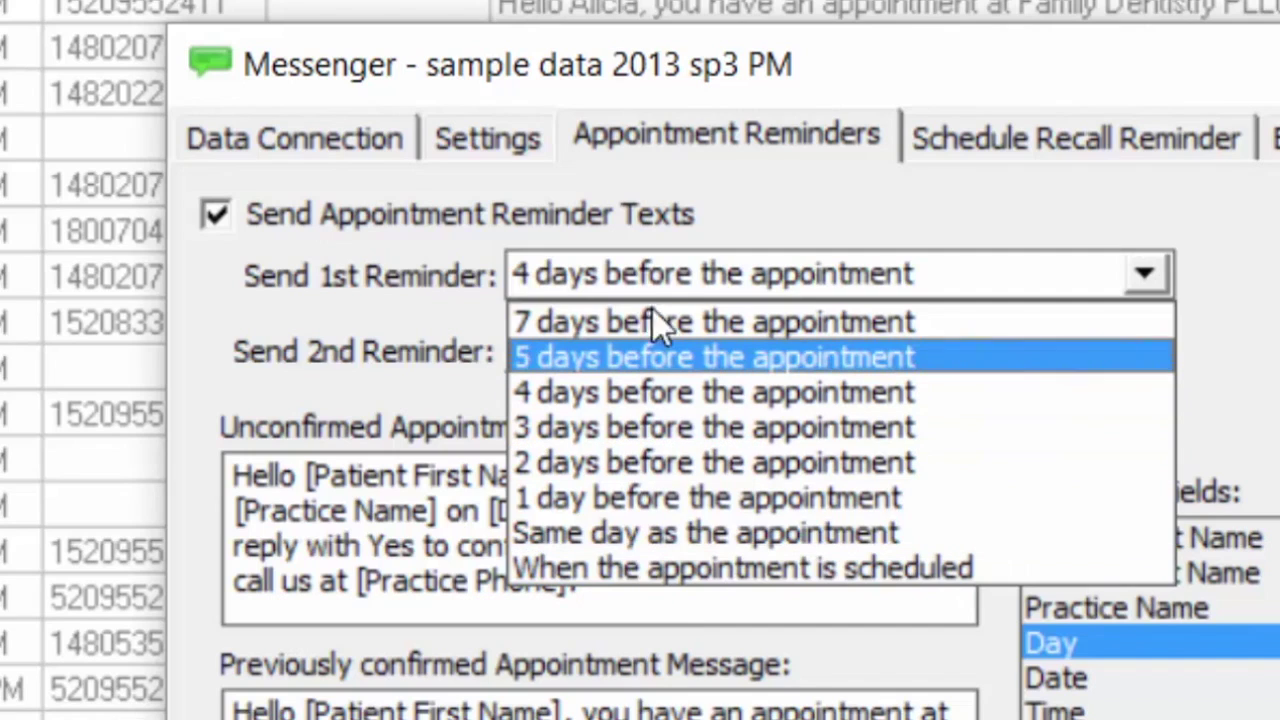
click(320, 100)
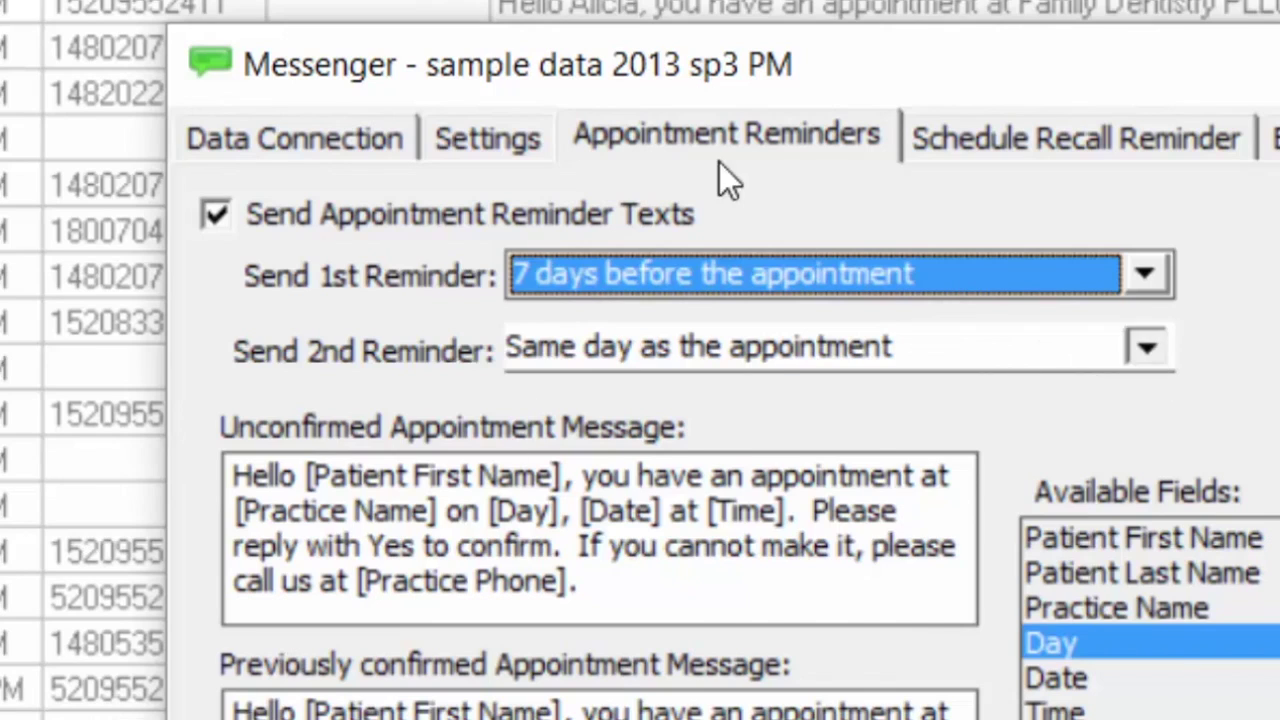
click(895, 347)
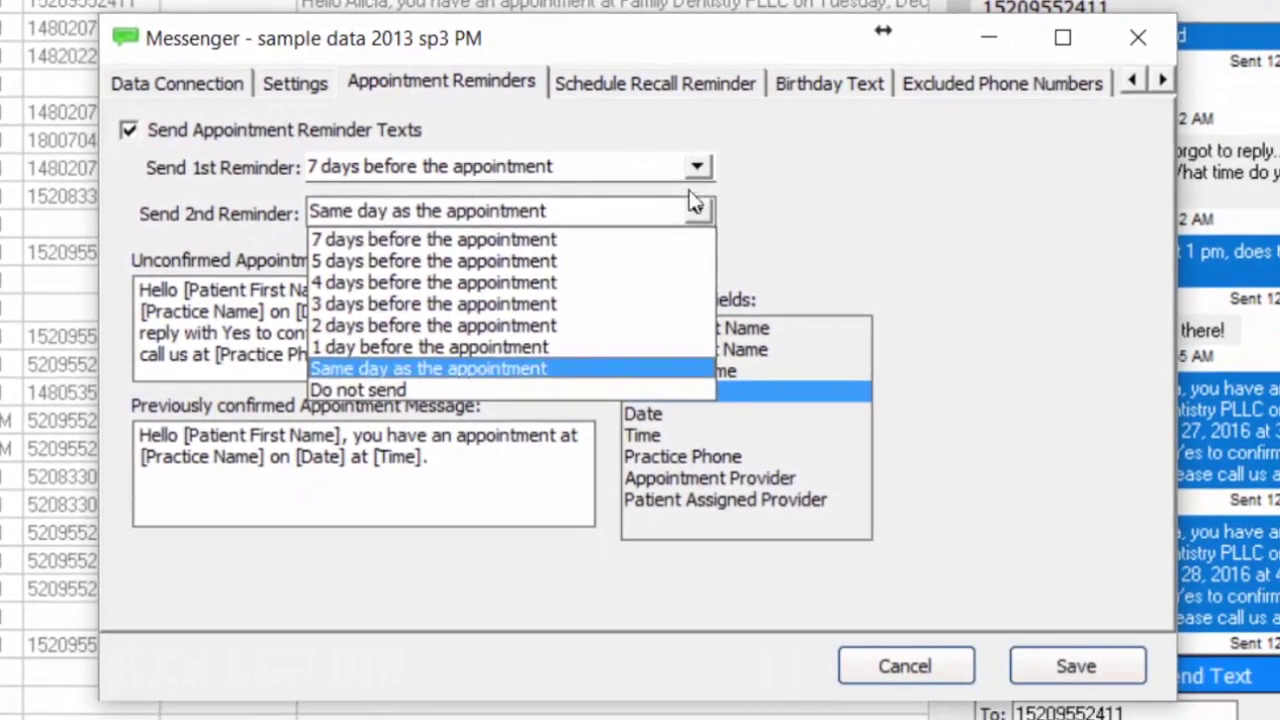
- Leave the second reminder at 'Same day as the appointment' and move to Birthday Text settings
click(695, 202)
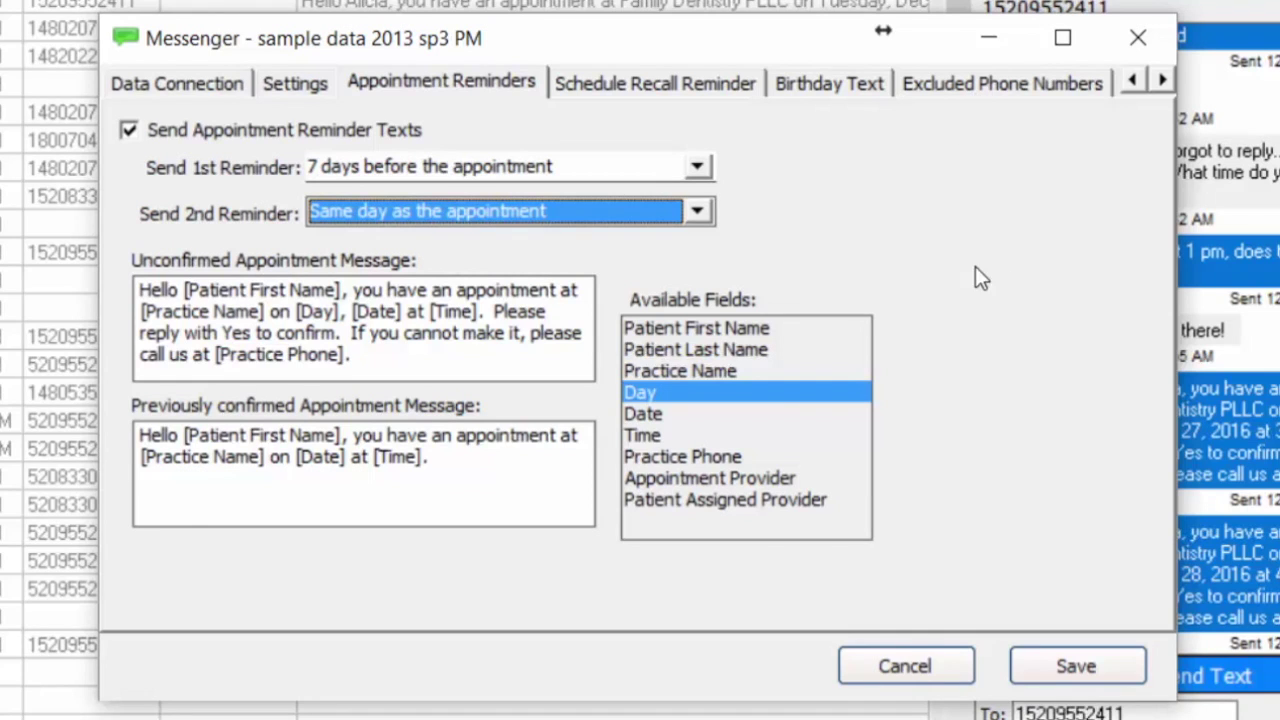
key(ctrl+Tab)
key(ctrl+Tab)
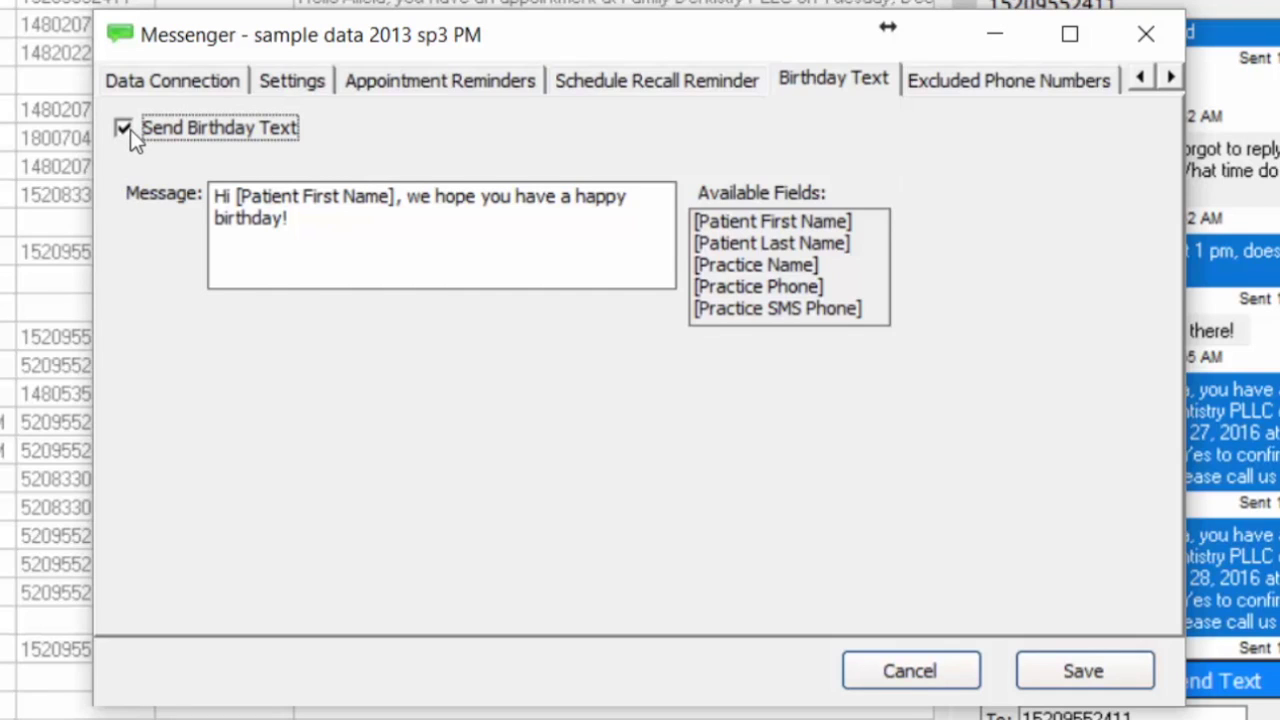
- Display the Excluded Phone Numbers list of opted-out numbers
click(406, 216)
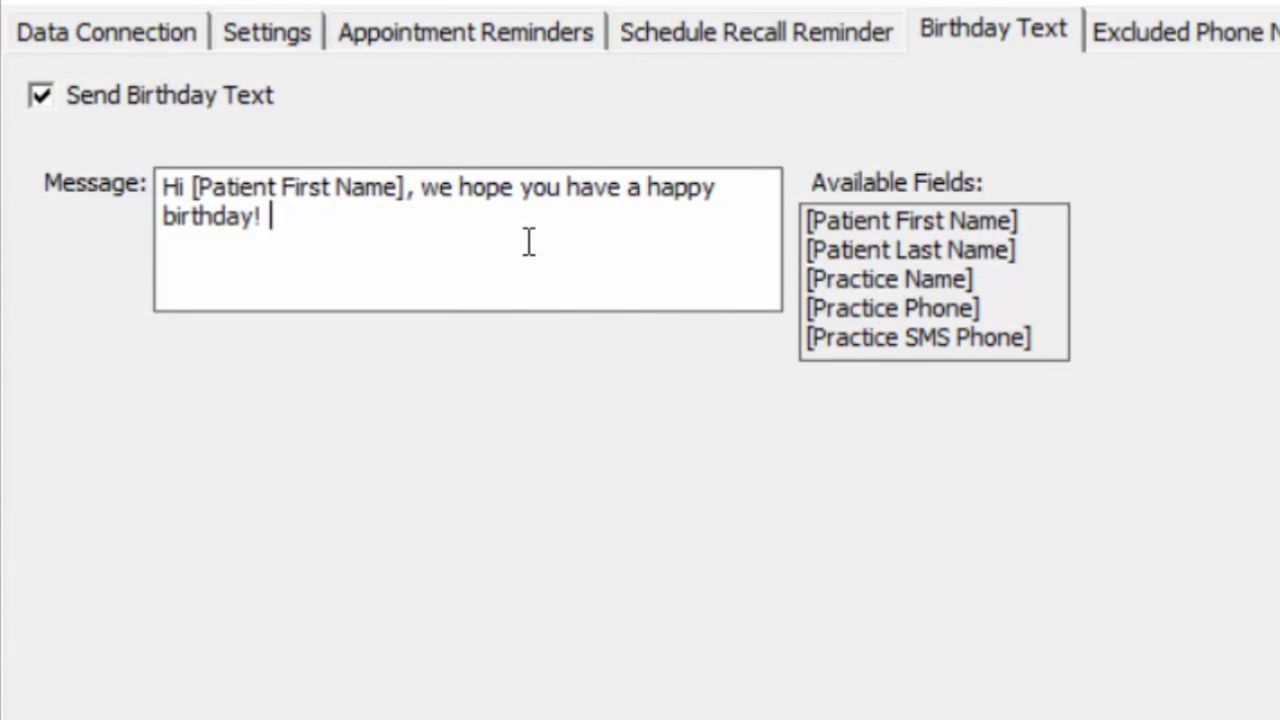
key(ctrl+Tab)
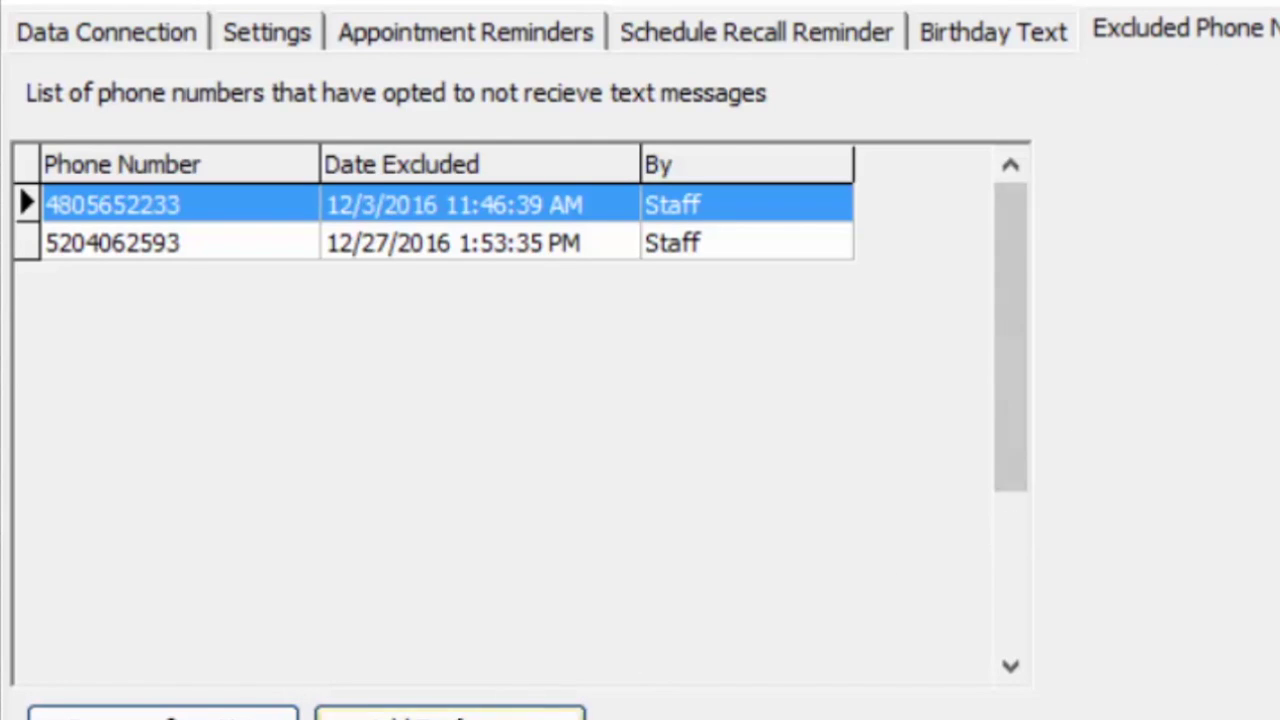
- Add a new phone number to the excluded numbers list
click(478, 648)
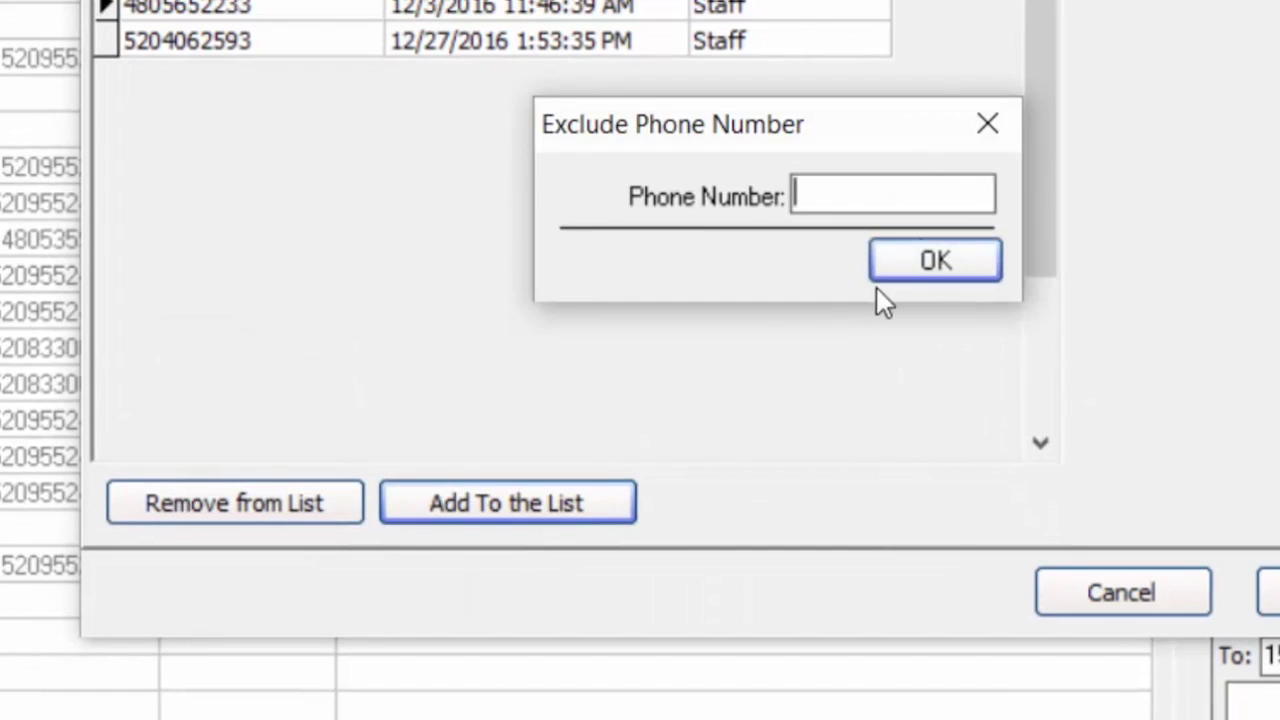
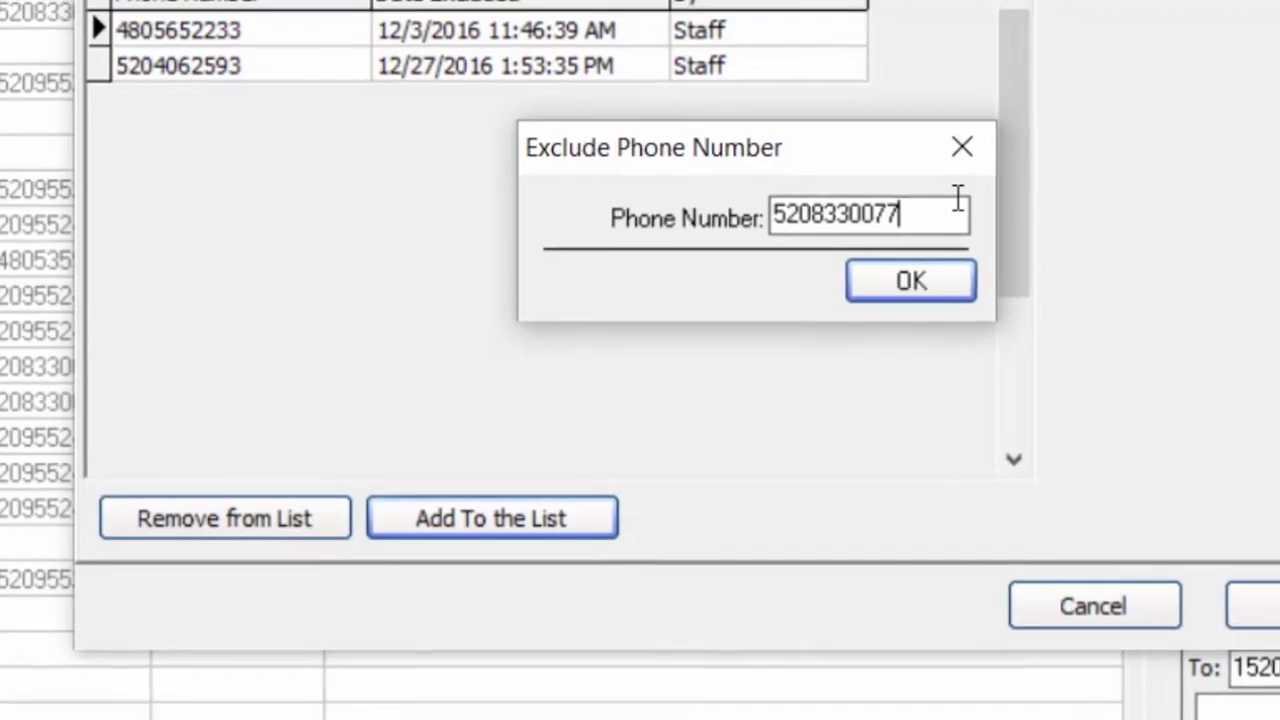
click(907, 280)
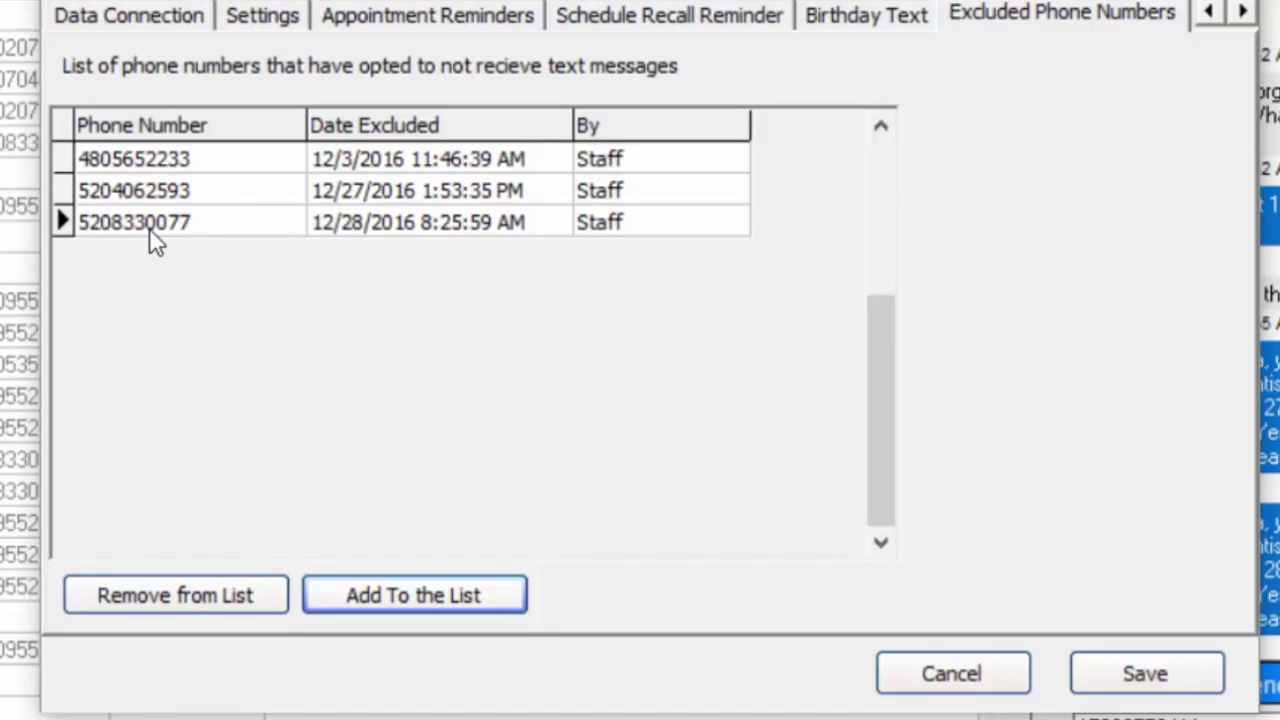
- Remove the December 27 number from the excluded list, confirming with Yes
click(163, 192)
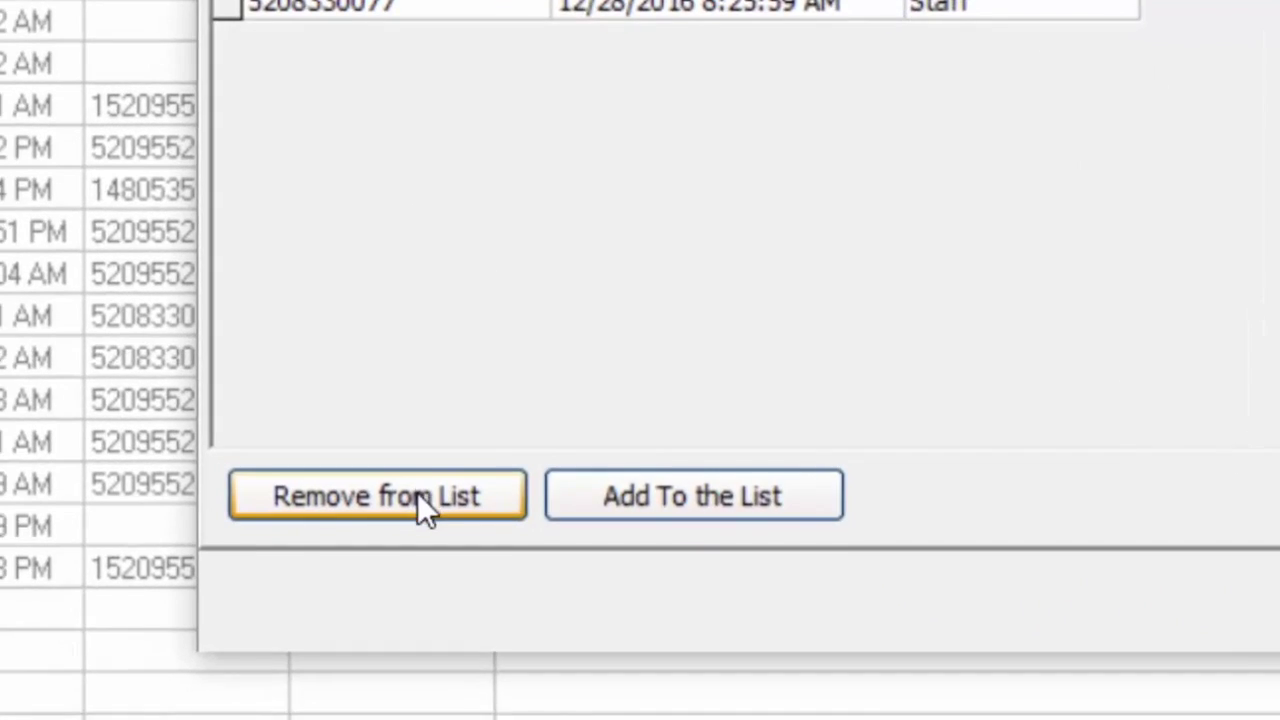
click(190, 597)
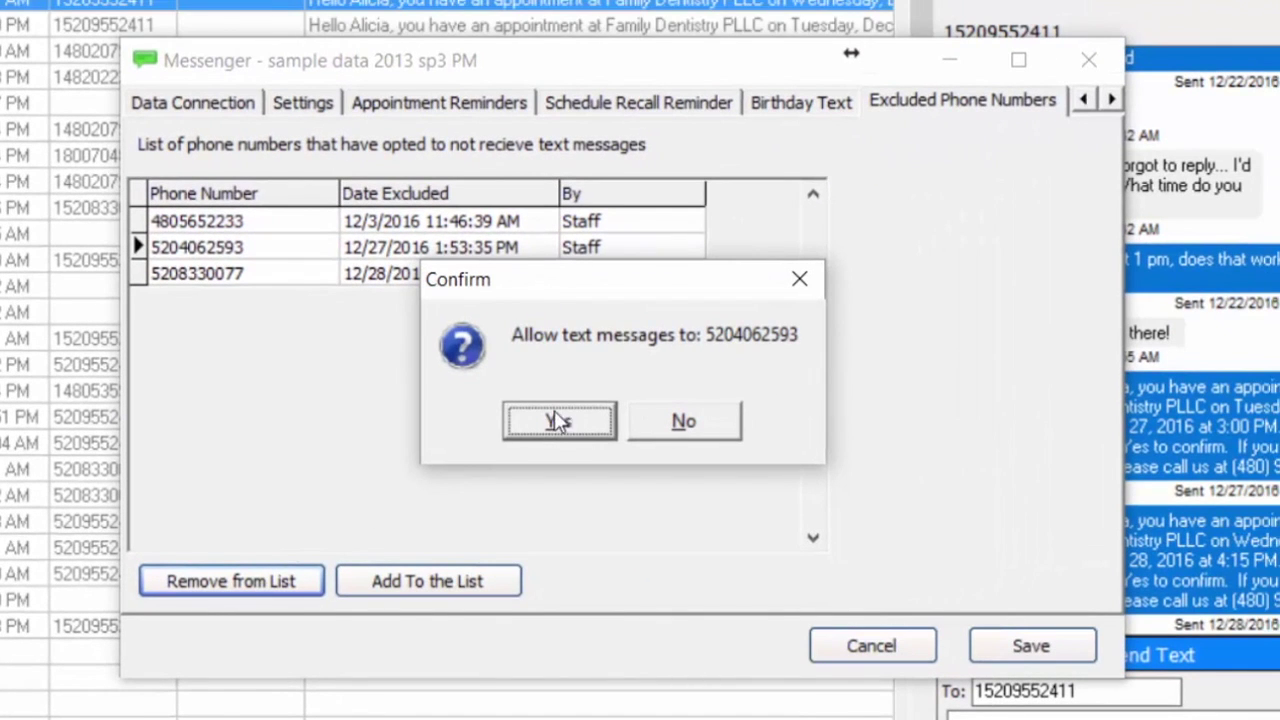
click(560, 422)
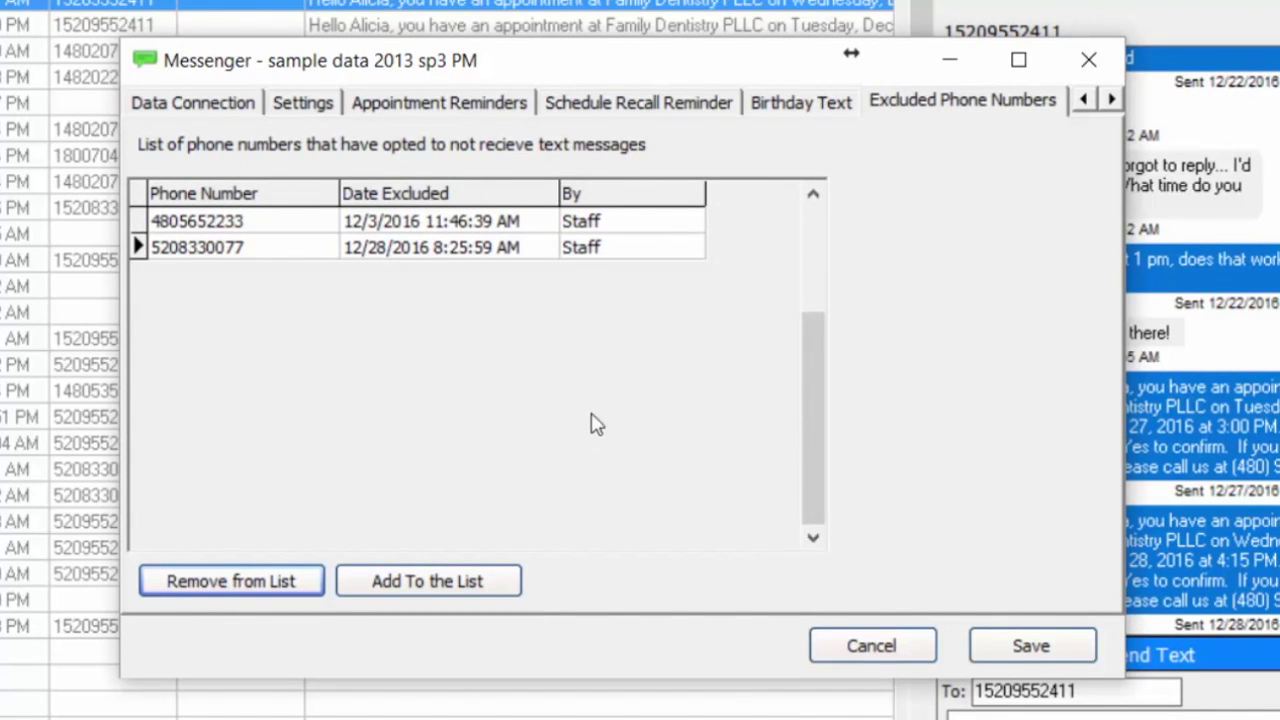
click(1111, 100)
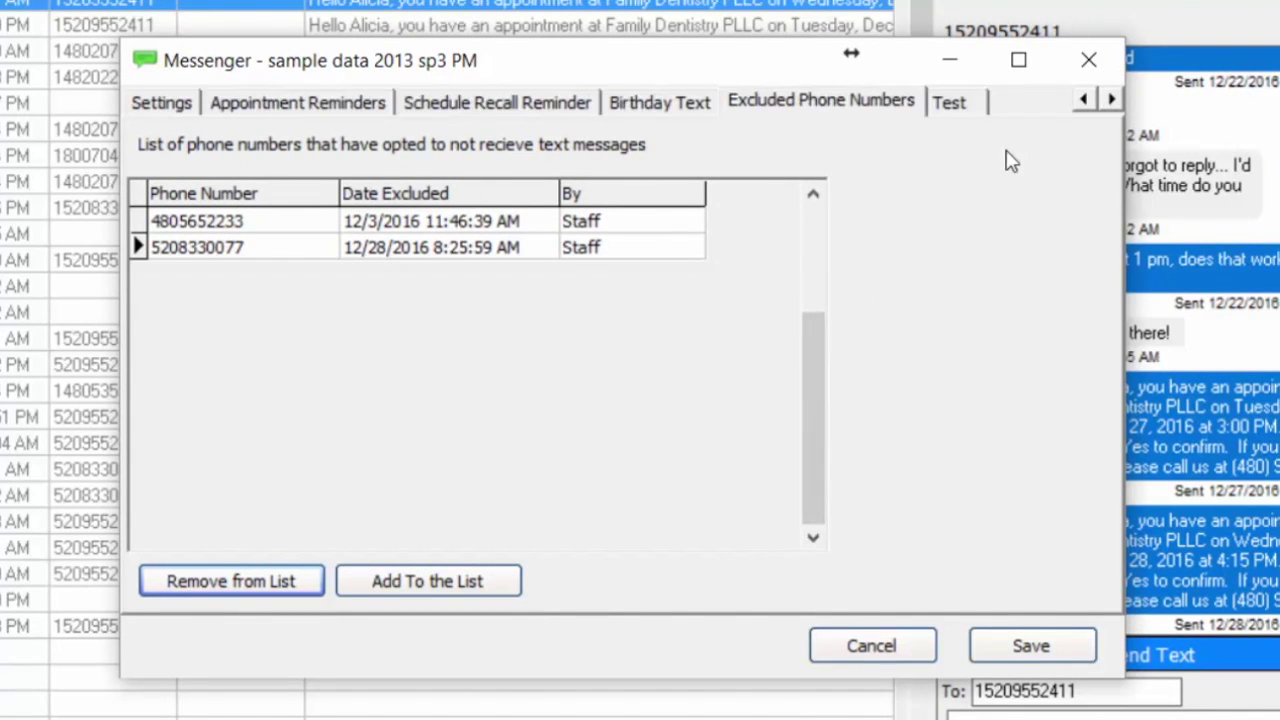
- Review the Test tab's test-mode settings, leaving test mode off
click(956, 104)
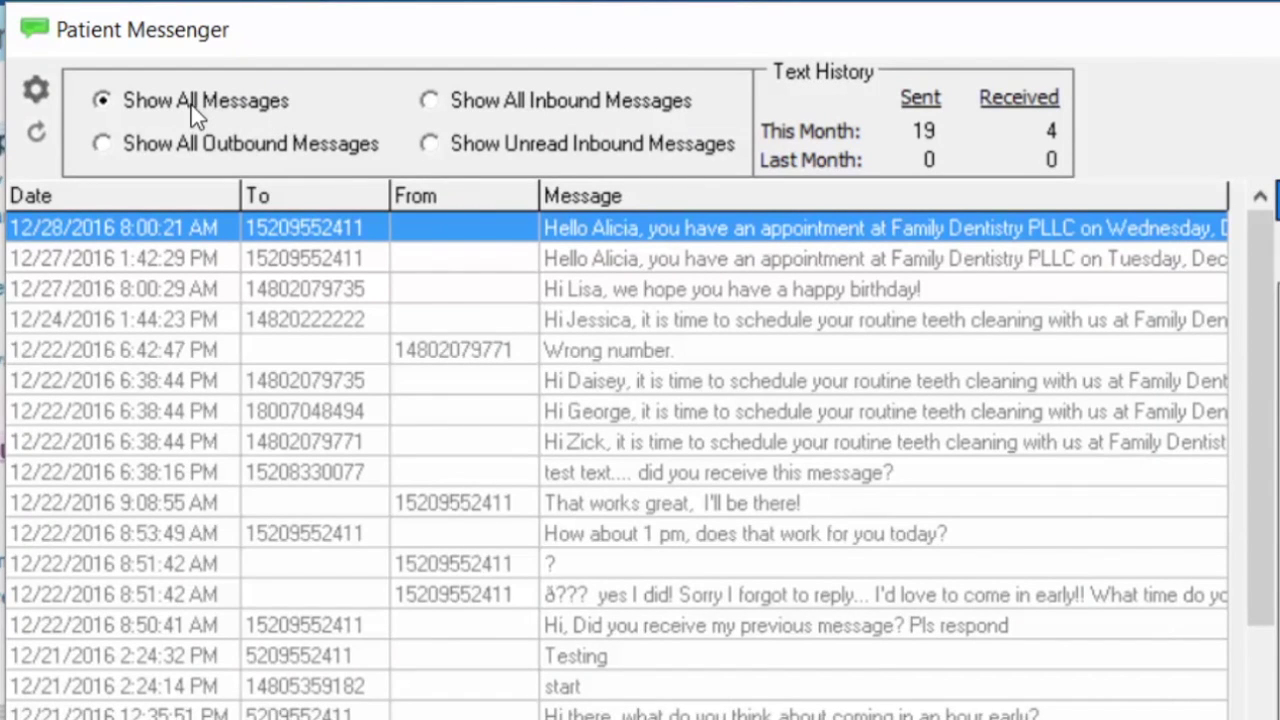
- Filter the message list to outbound, then all inbound, then unread inbound texts
click(215, 150)
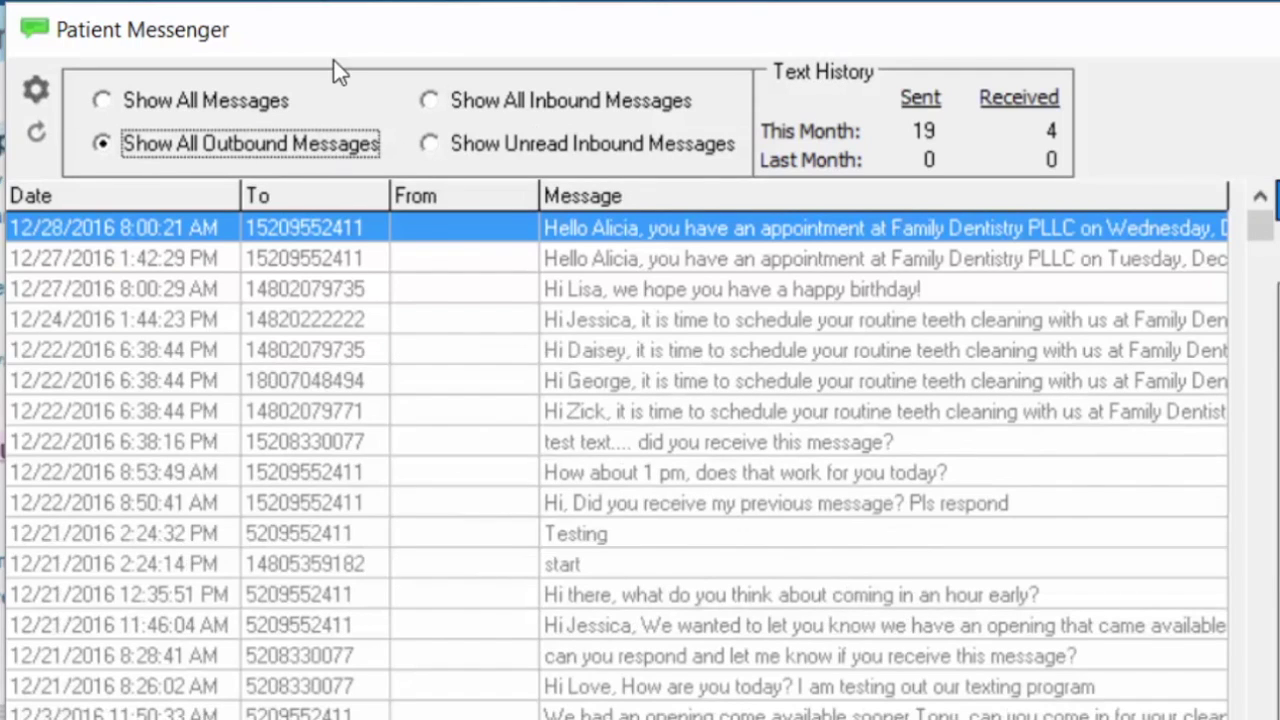
click(520, 102)
click(548, 150)
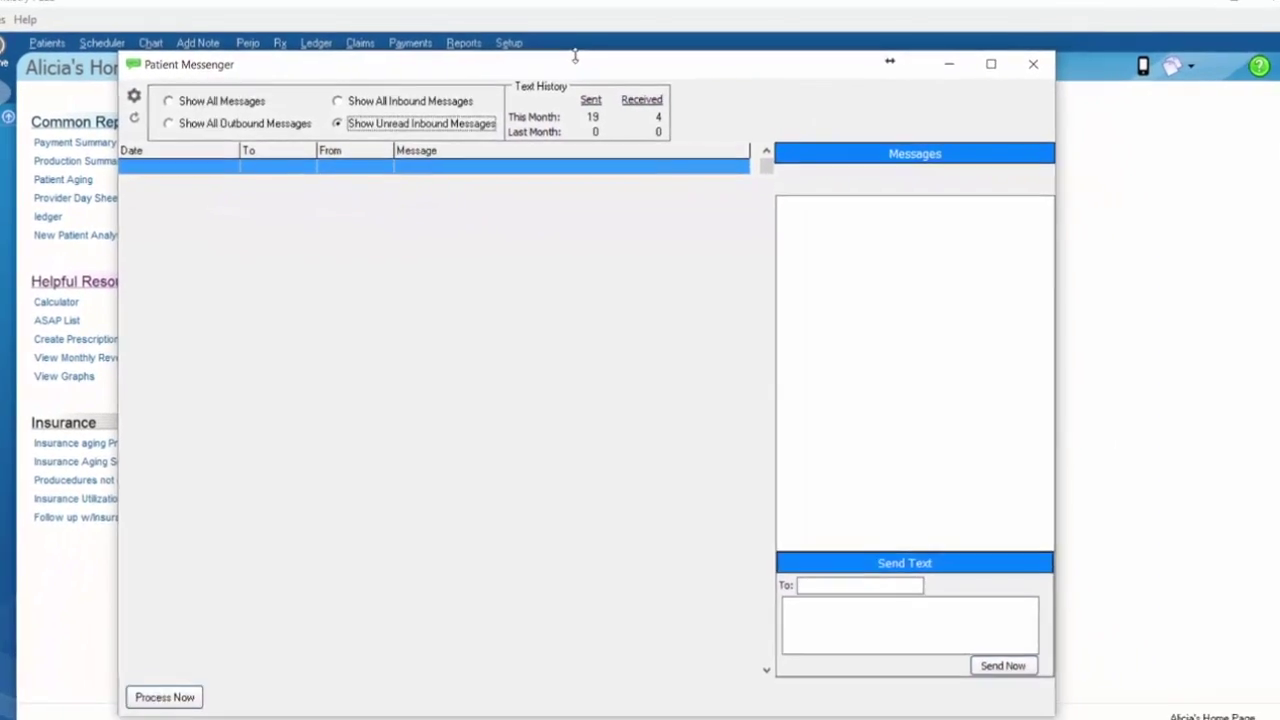
- Show the Wednesday, December 28, 2016 schedule scrolled to the afternoon, opening the Ortho Room appointment
click(1114, 60)
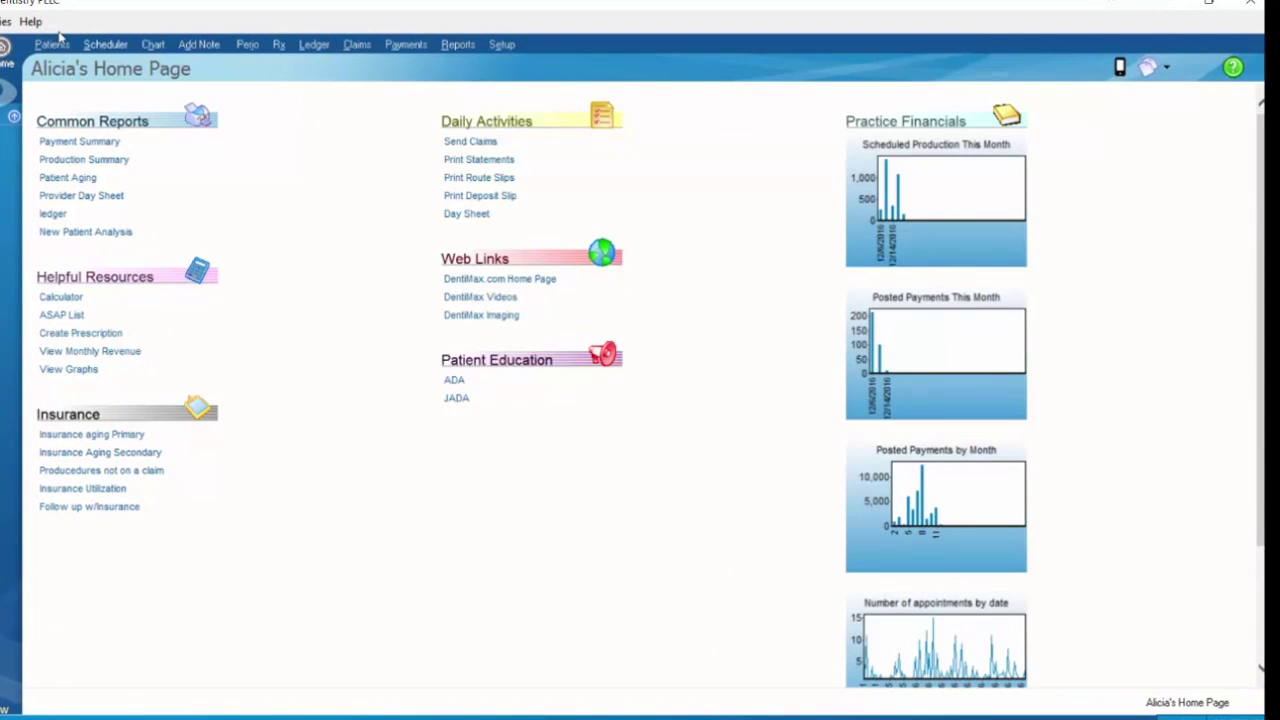
click(110, 45)
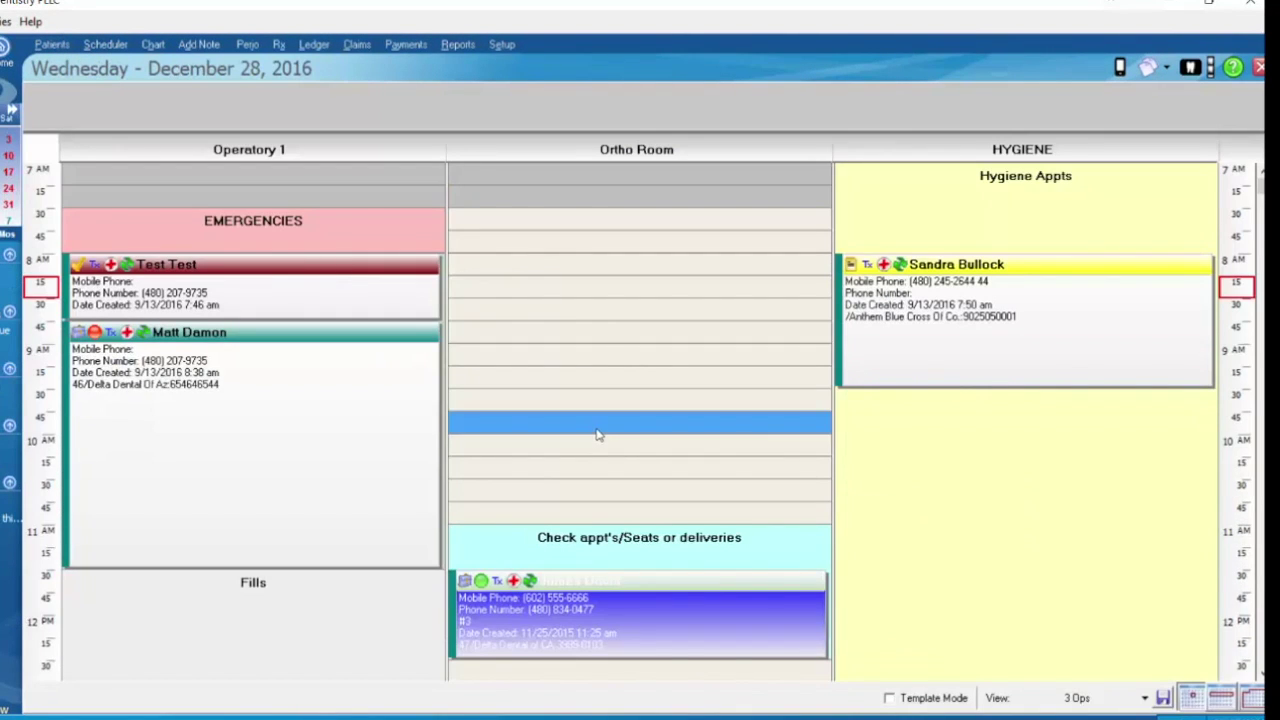
scroll(600, 434, down, 1)
scroll(590, 437, down, 5)
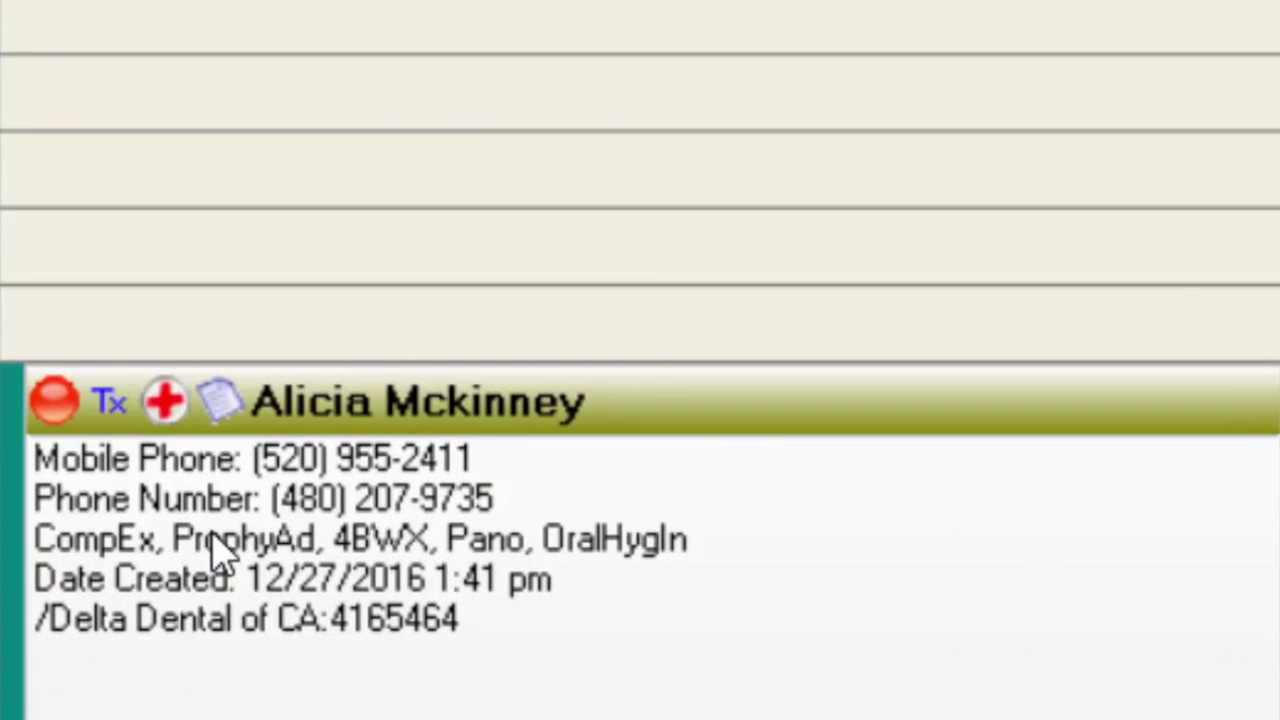
double_click(212, 540)
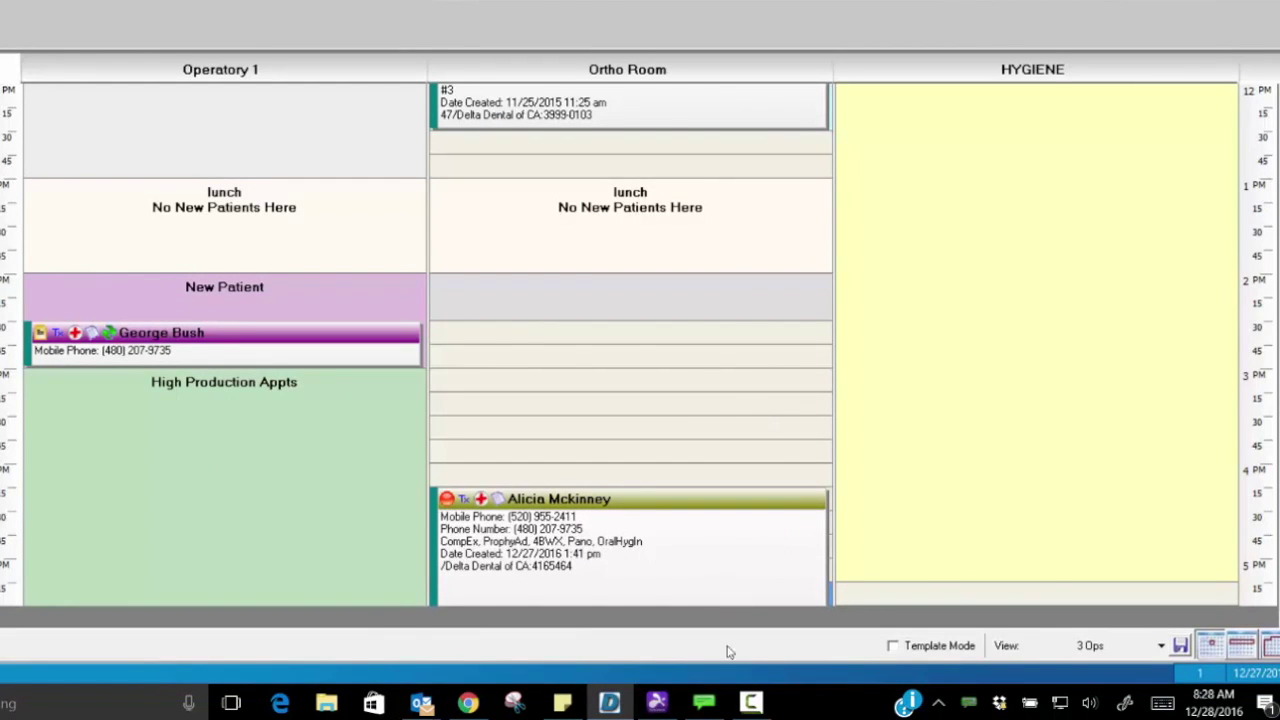
- Reopen the messenger, review the sent messages, then list all received texts including the patient's 'Yes' confirmation
click(704, 703)
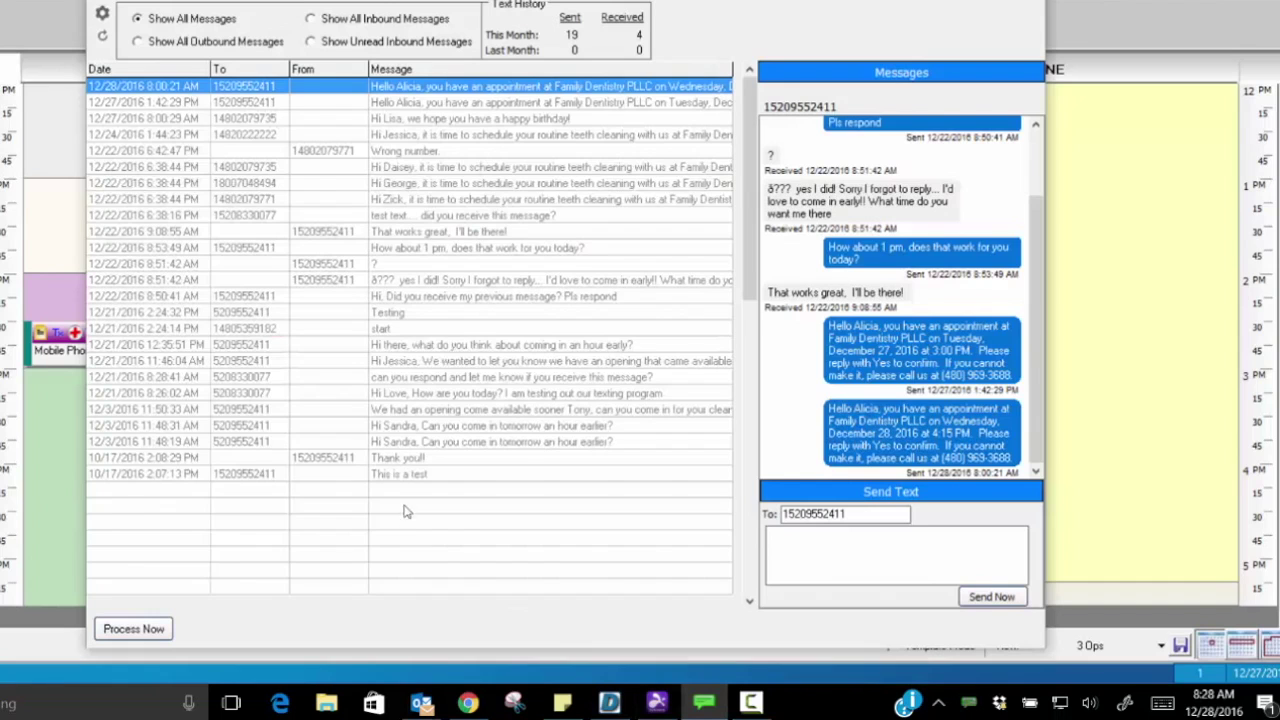
click(176, 42)
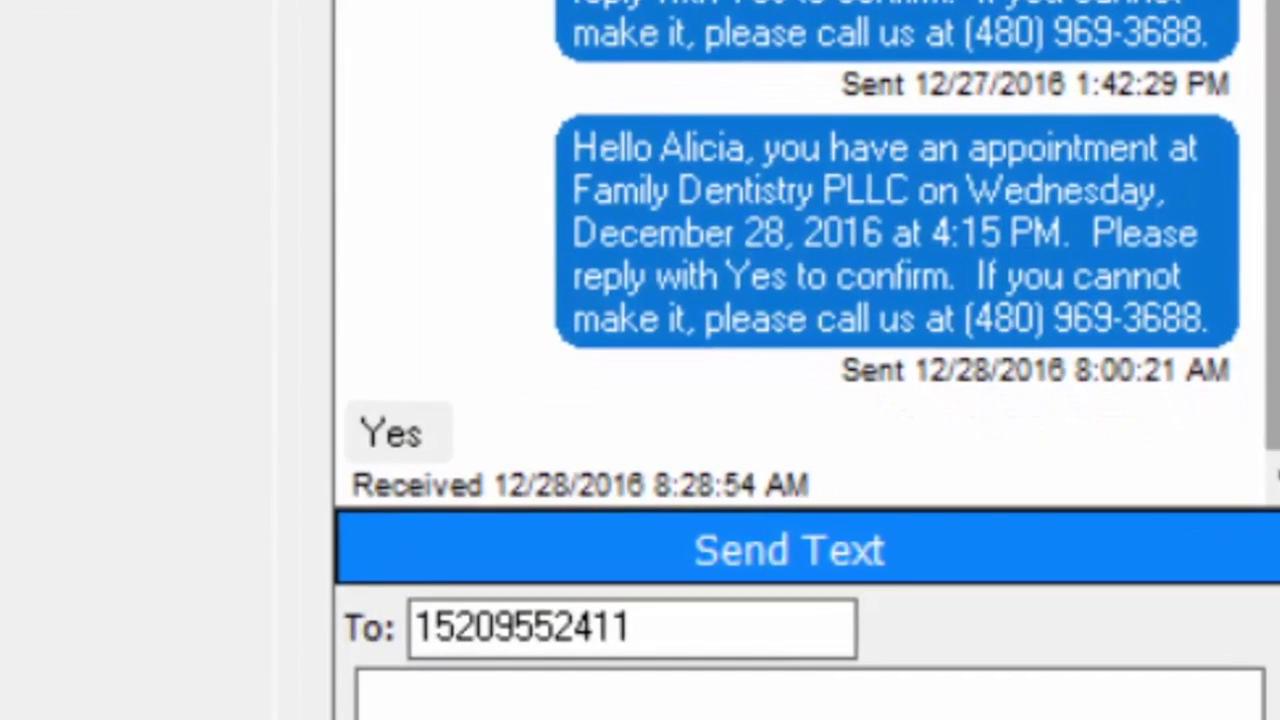
scroll(790, 260, up, 3)
scroll(1249, 71, down, 3)
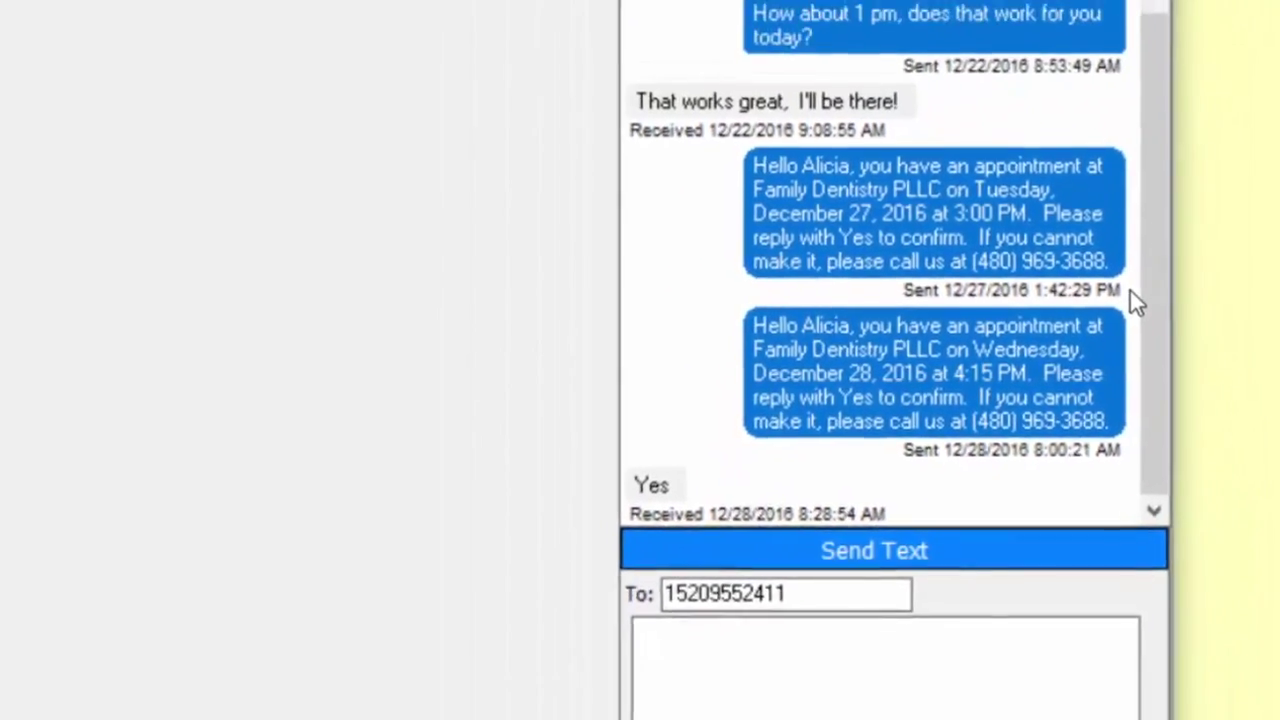
click(428, 45)
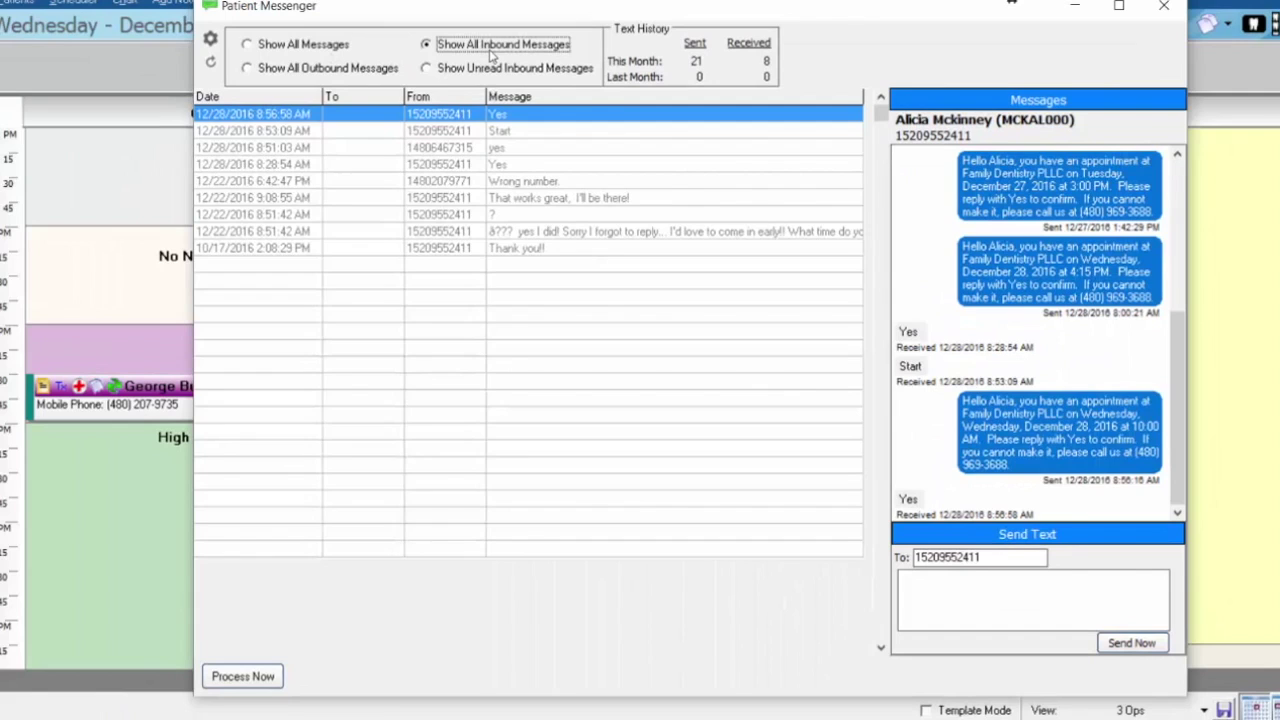
click(505, 118)
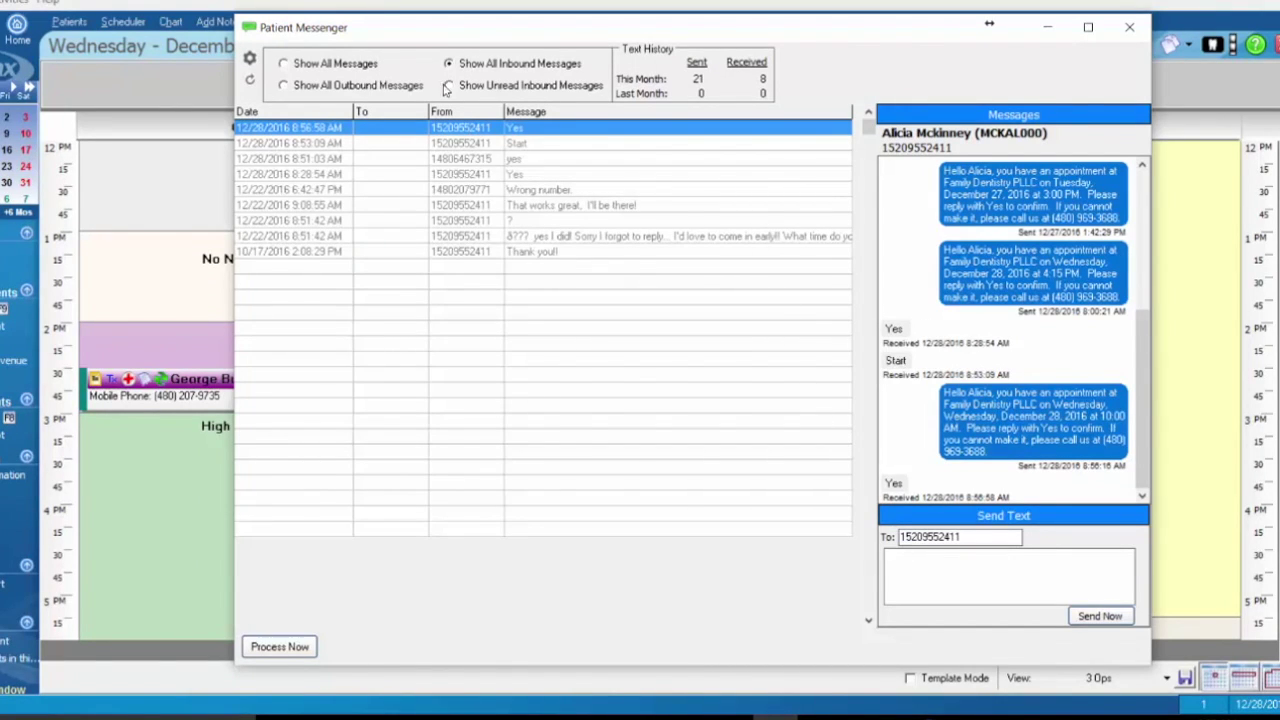
click(250, 80)
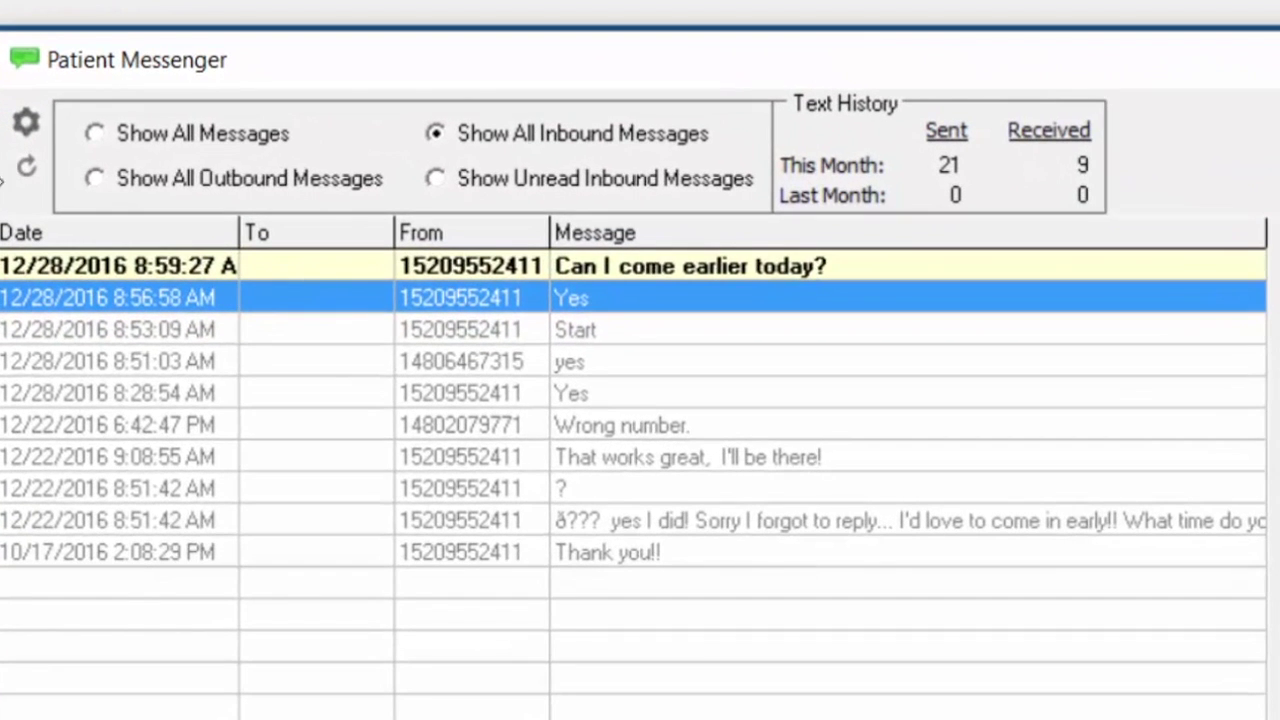
- Open the 'Can I come earlier today?' message and draft the reply offering an 11am opening
click(632, 268)
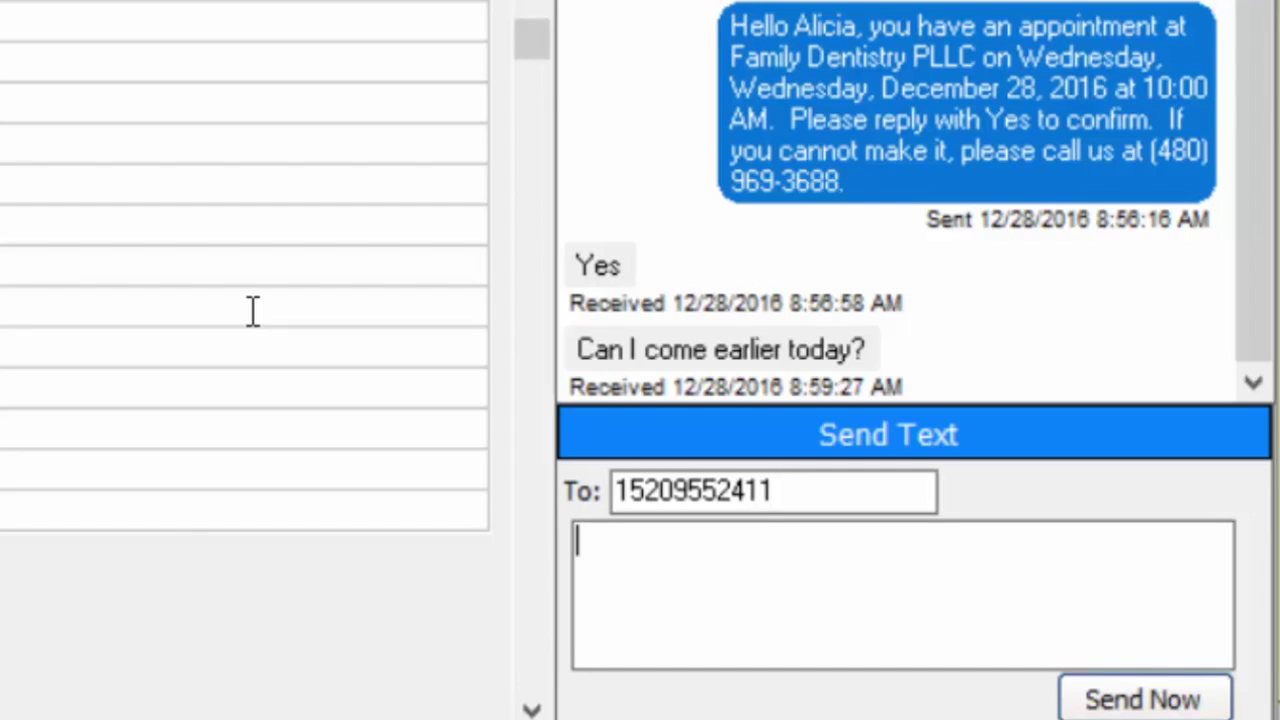
text(Yes! )
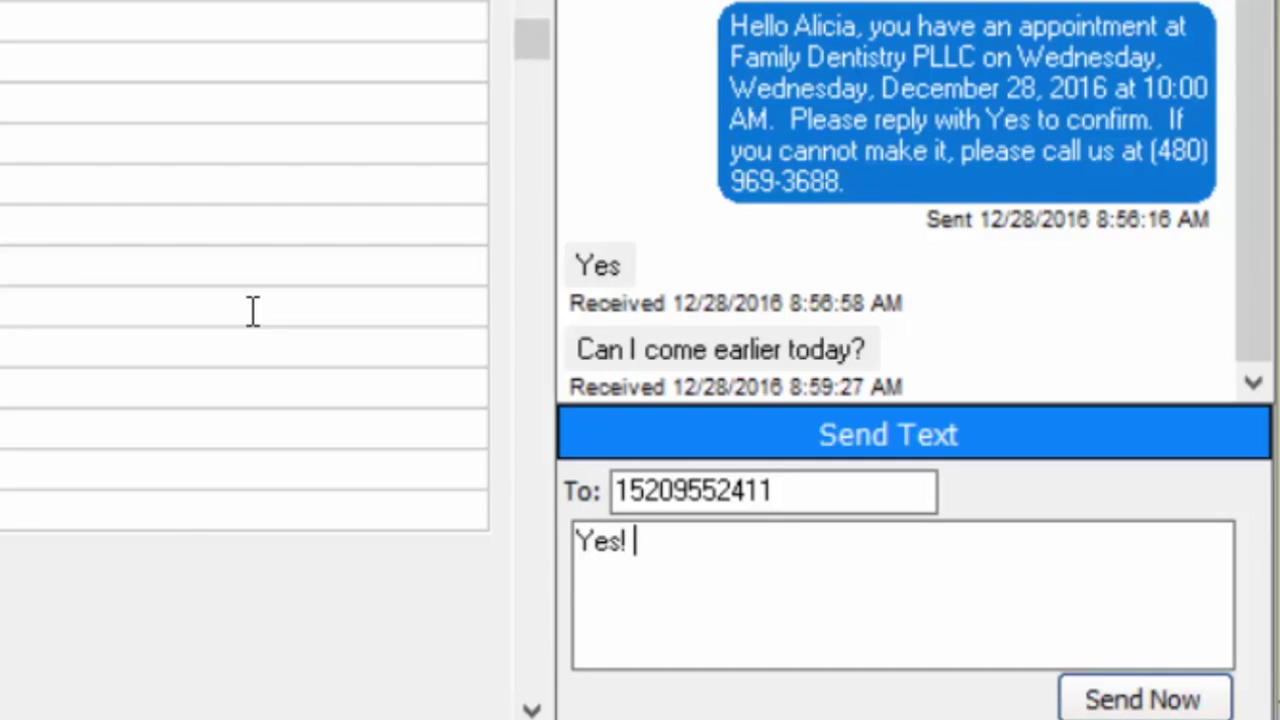
text(We have an )
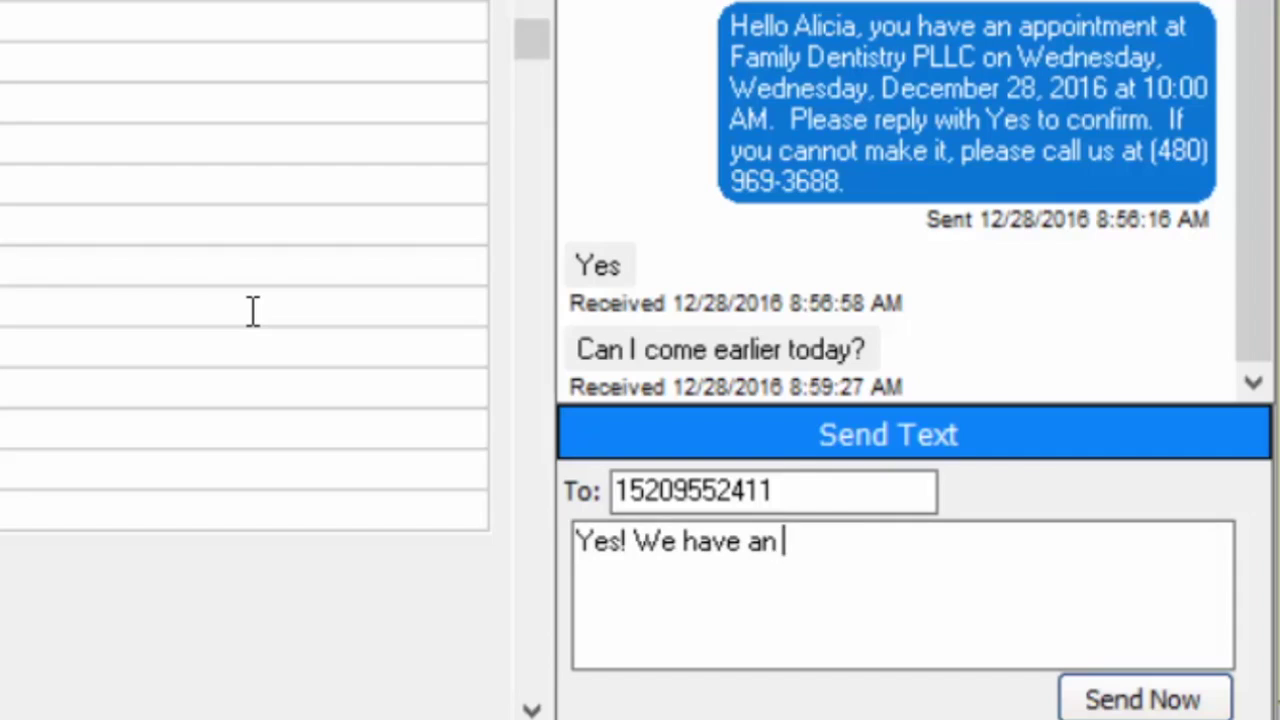
text(opening )
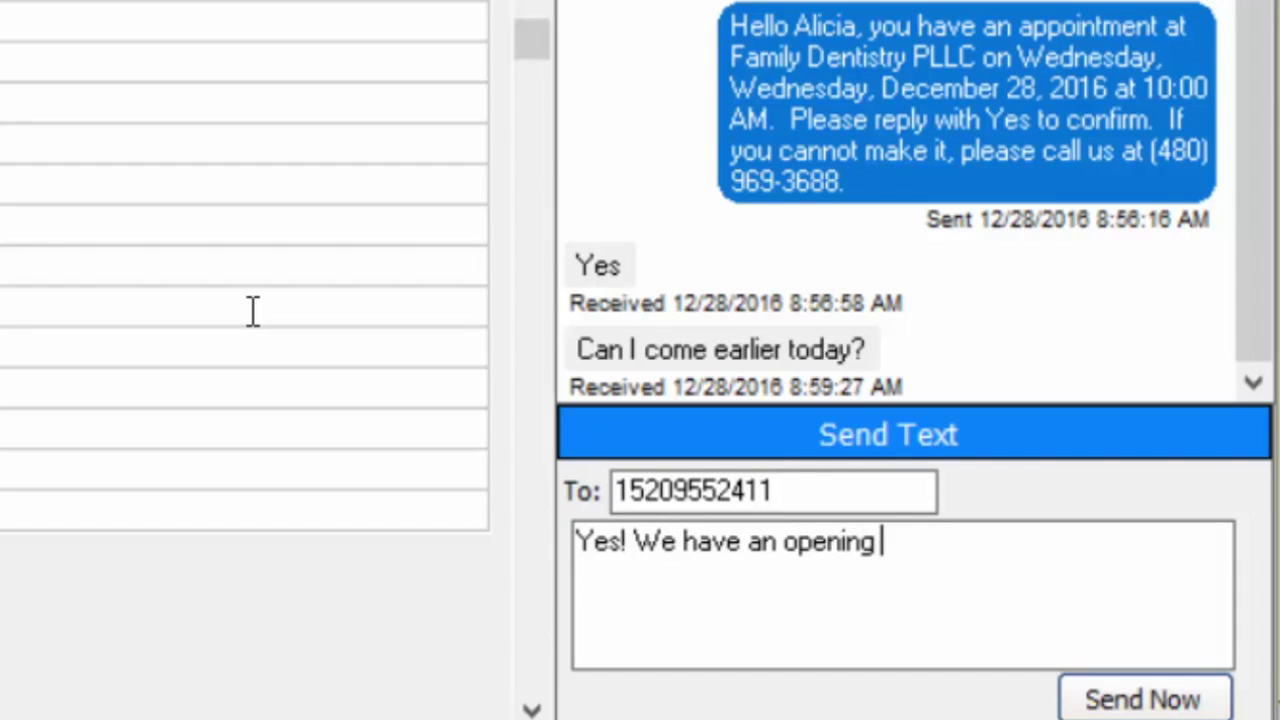
text(at 11am, )
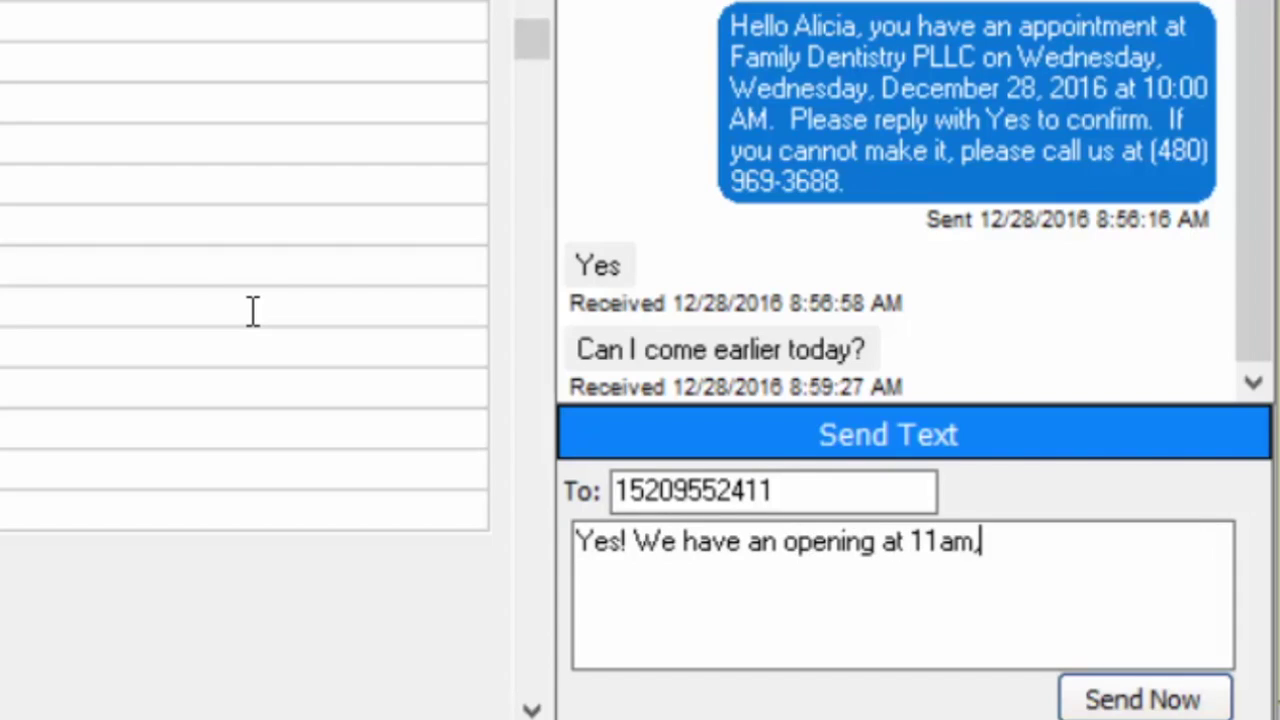
text(does that )
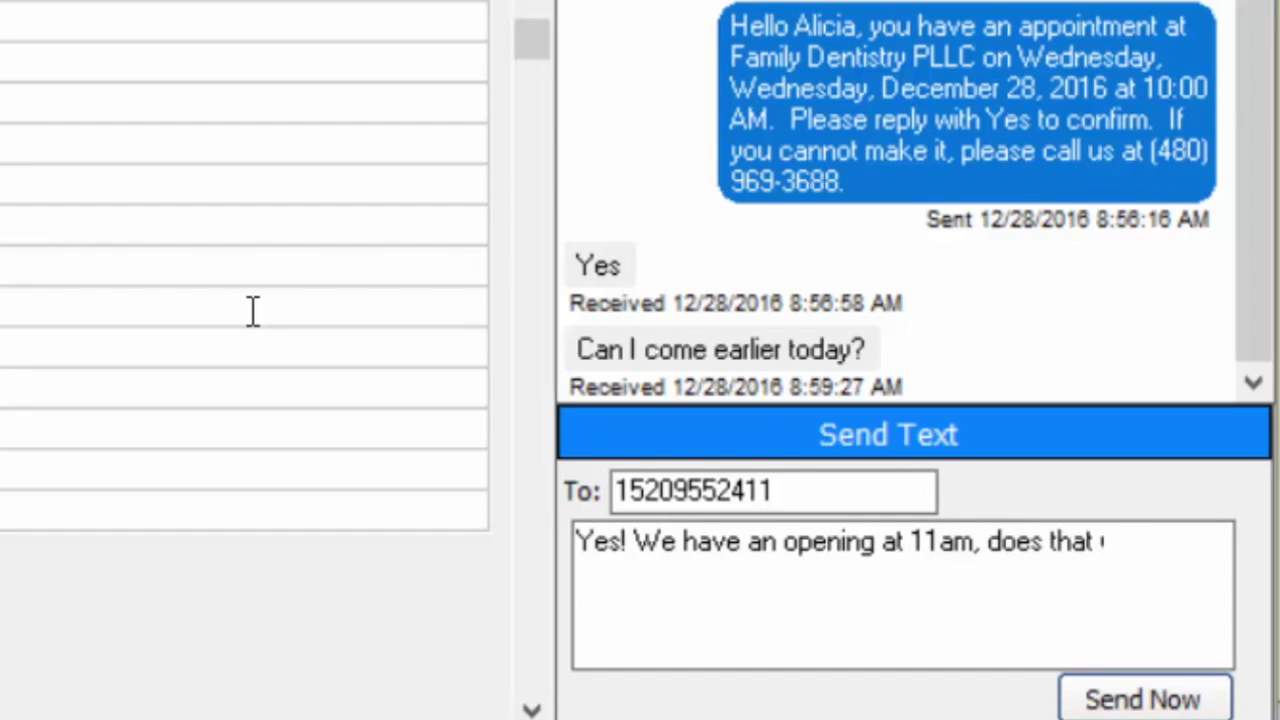
text(work for you?)
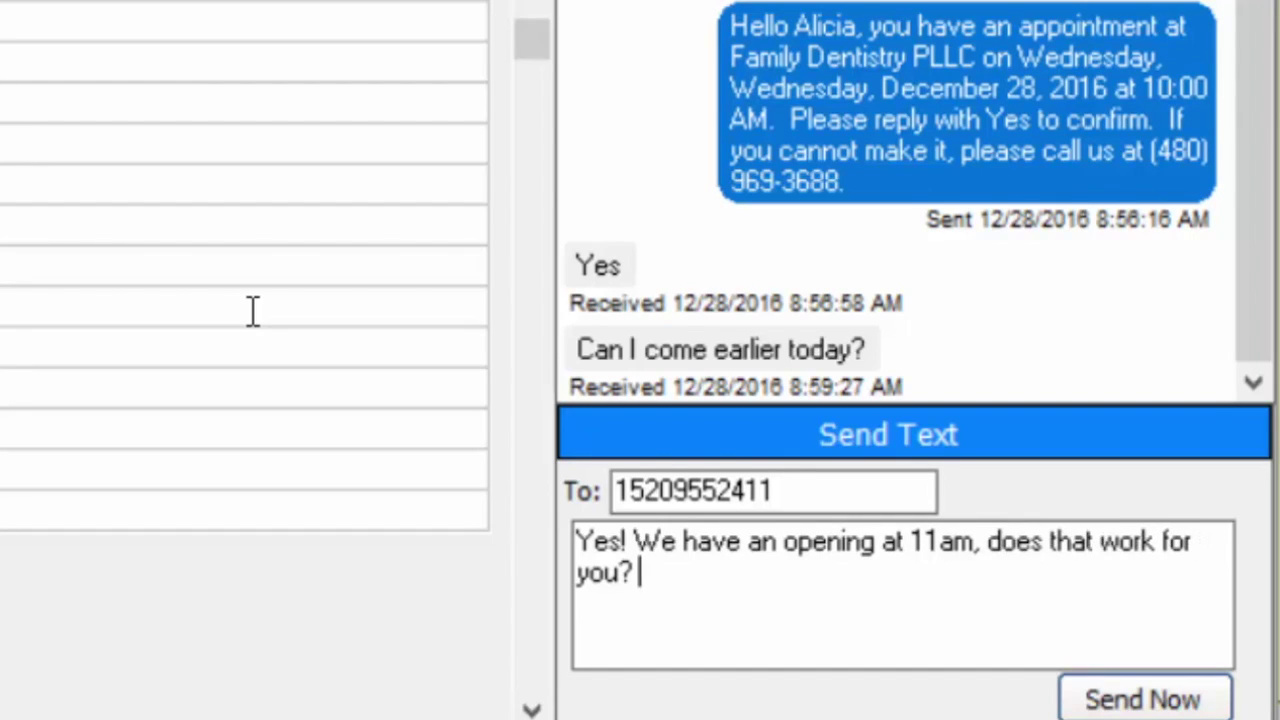
- Send the reply 'Yes! We have an opening at 11am, does that work for you?'
click(1198, 697)
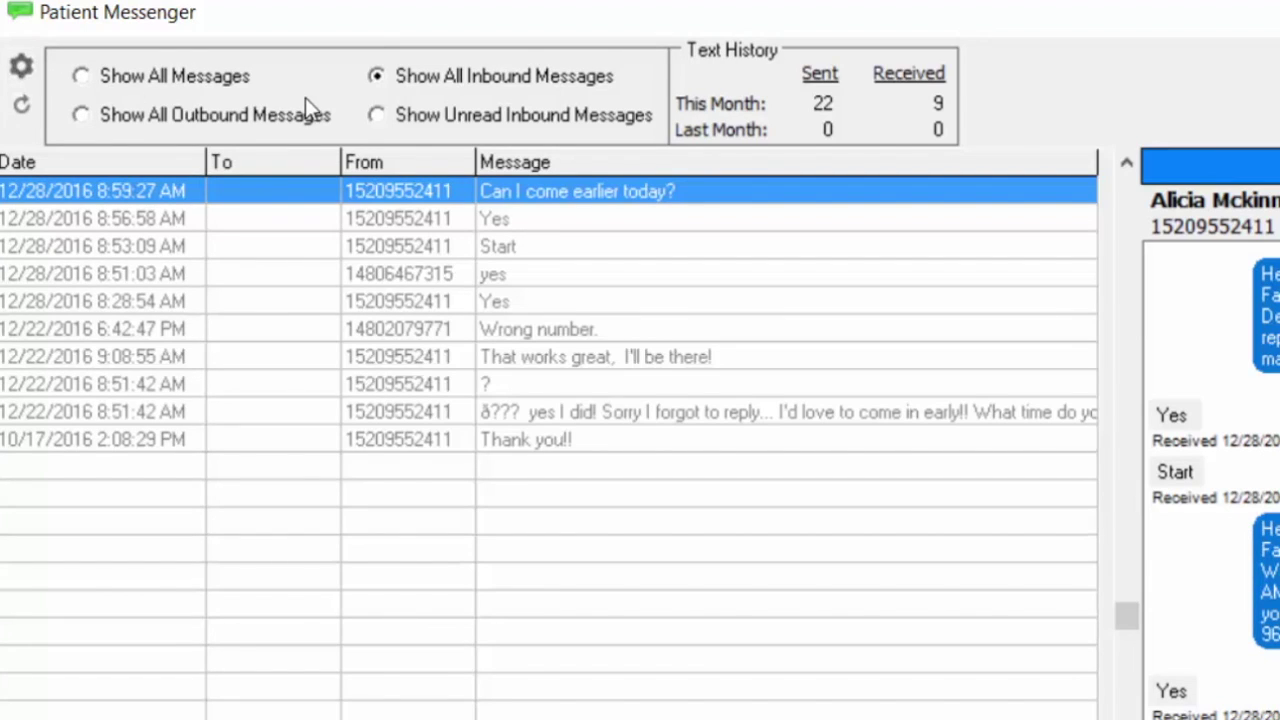
- Confirm the 11am reply tops the outbound list, then return to all received messages
click(126, 116)
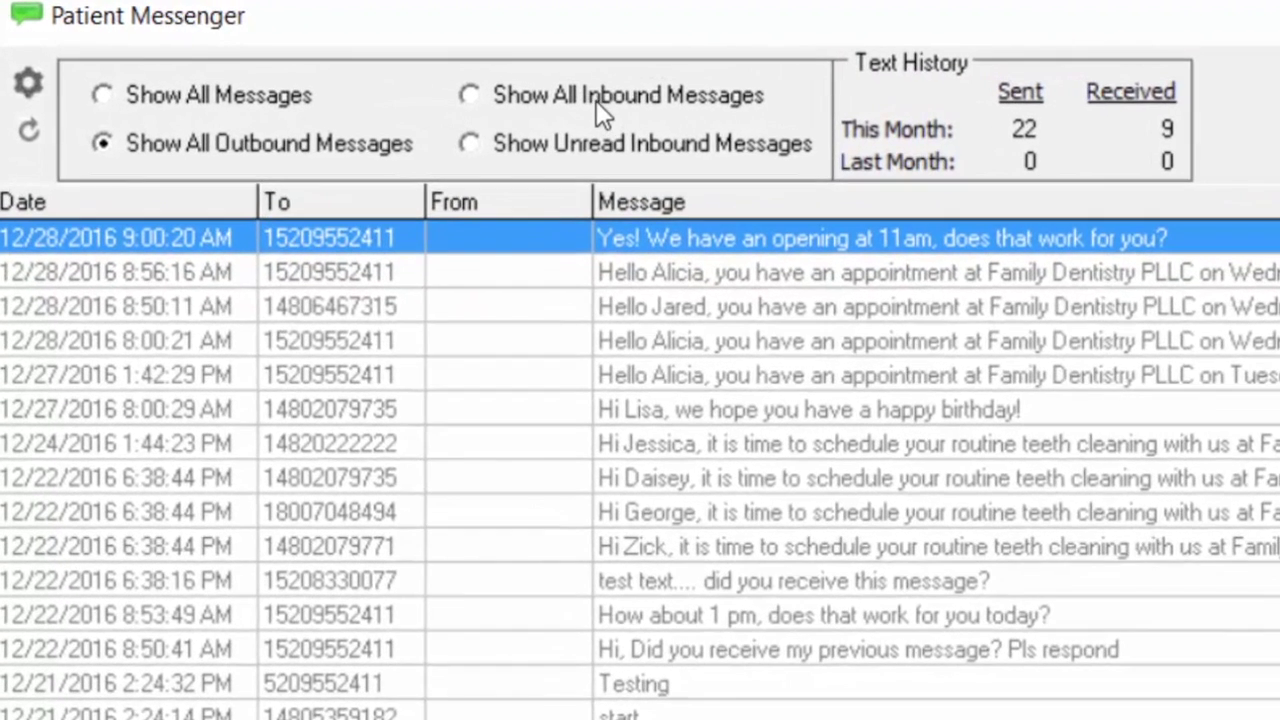
click(537, 92)
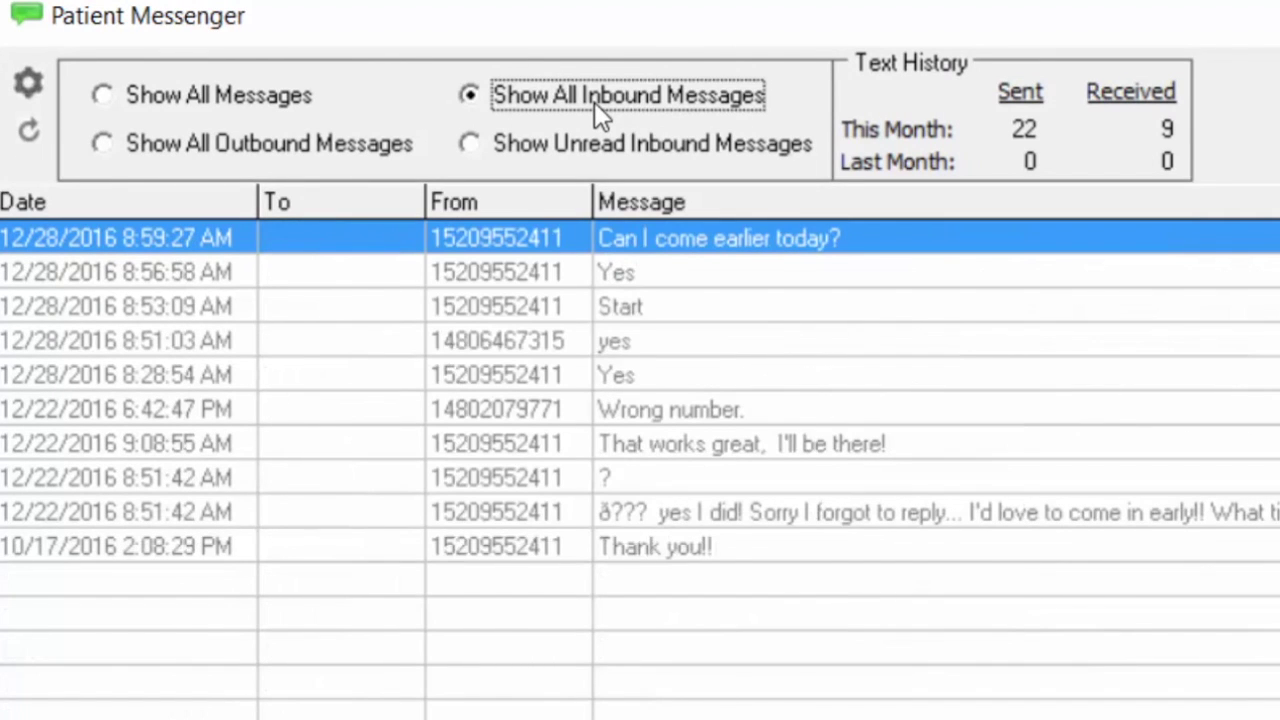